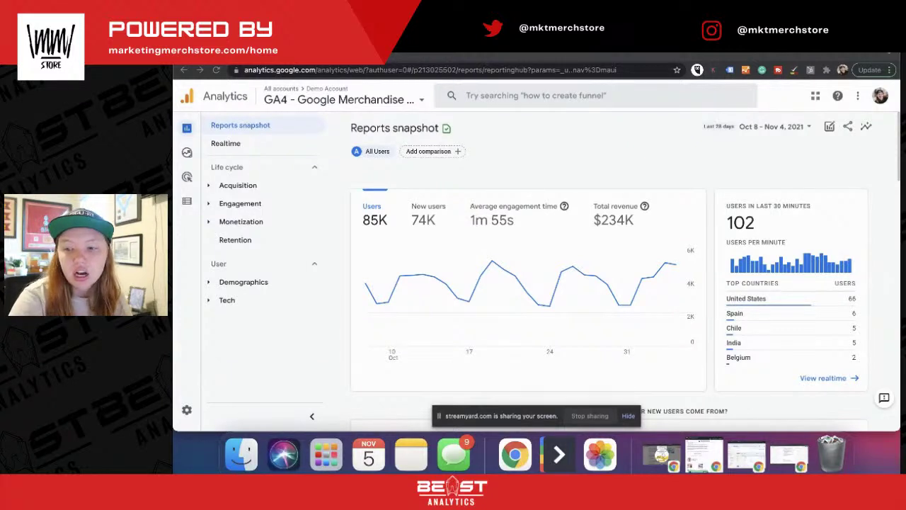
Switch to the 1 Master View of the UA - Google Merchandise Store property in the Demo Account
left_click(297, 100)
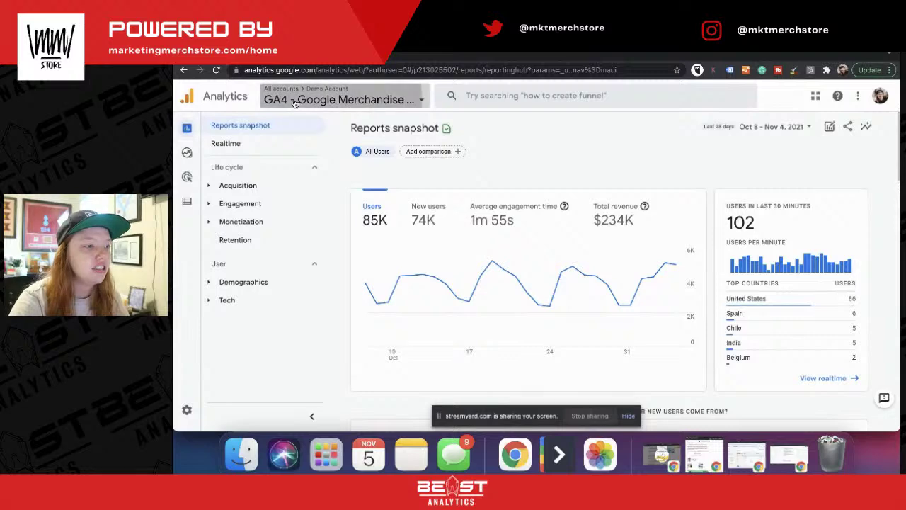
left_click(298, 100)
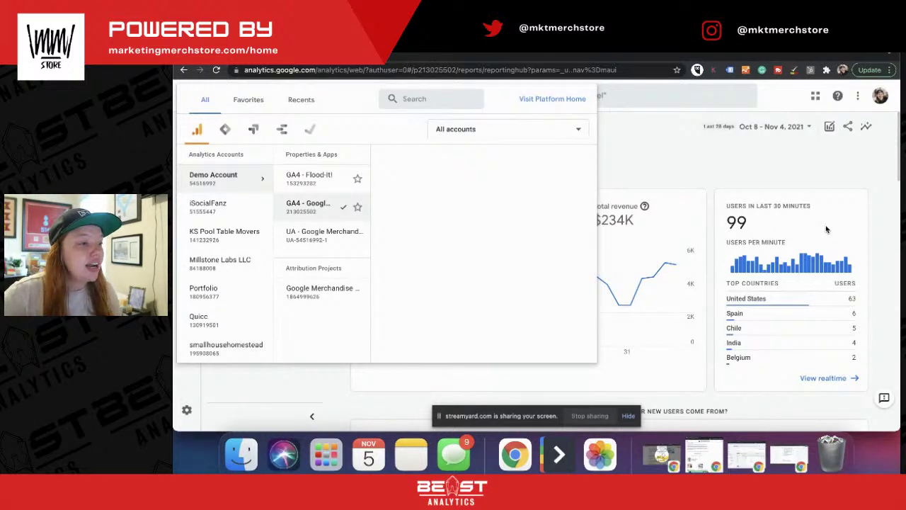
left_click(295, 240)
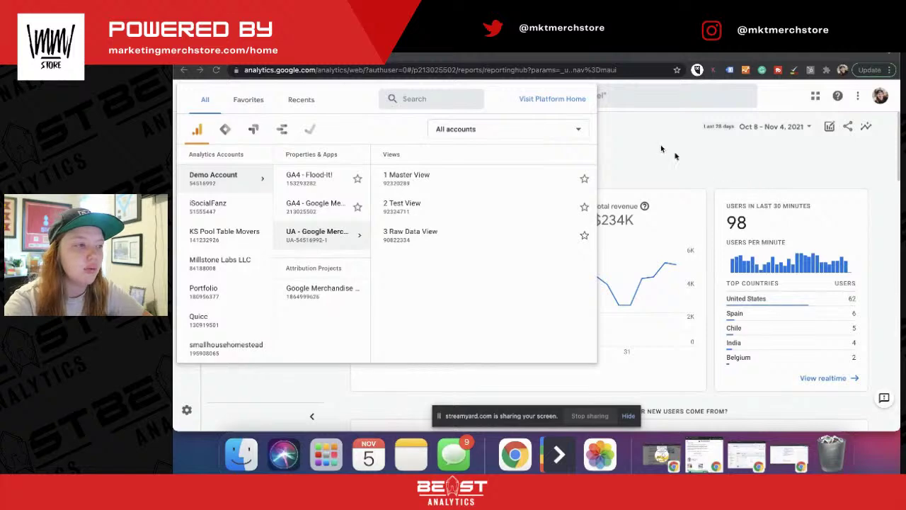
left_click(427, 182)
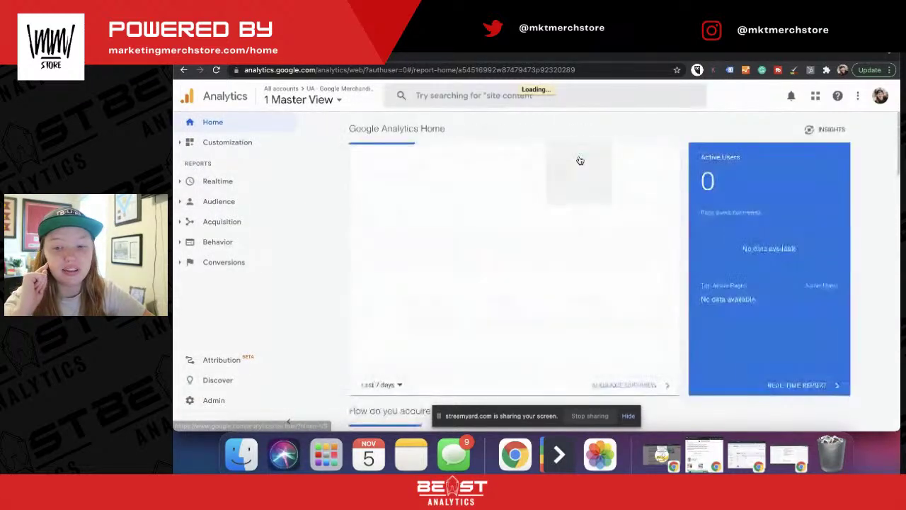
Open the Assisted Conversions report in the Multi-Channel Funnels group and bring up its channel table
left_click(221, 262)
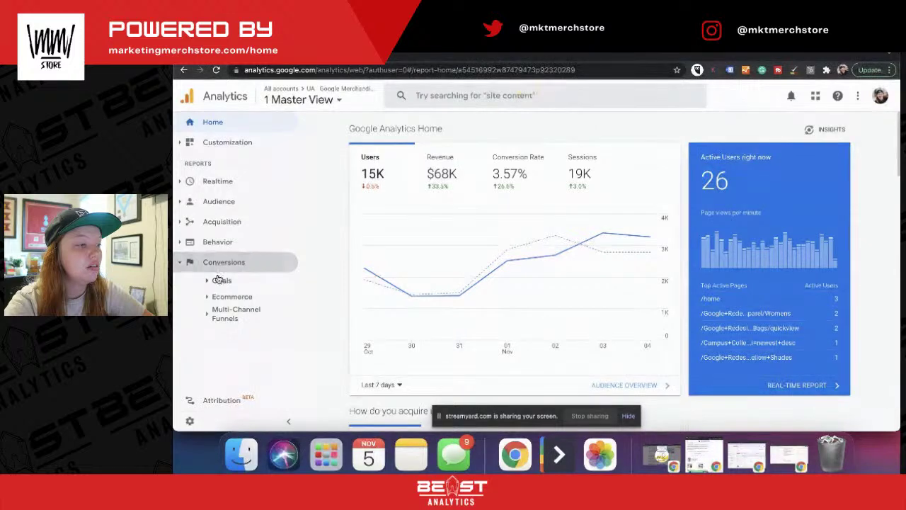
left_click(217, 320)
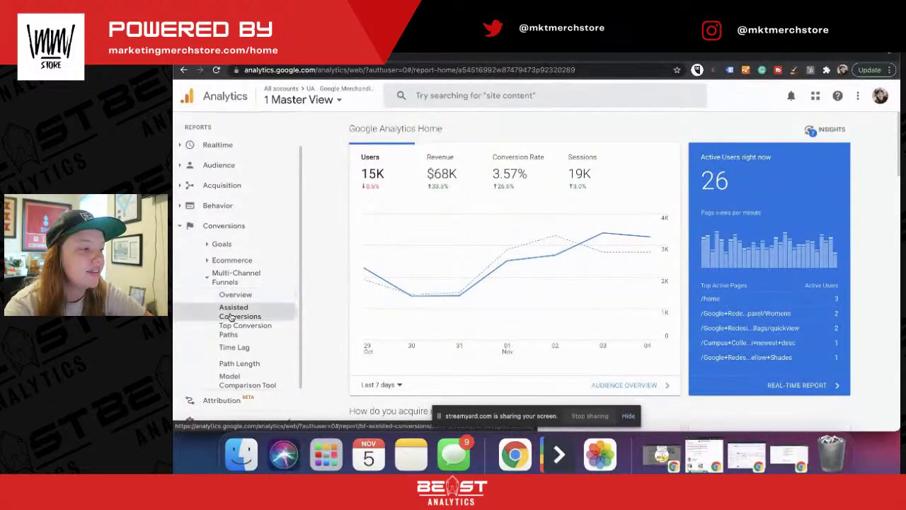
left_click(233, 316)
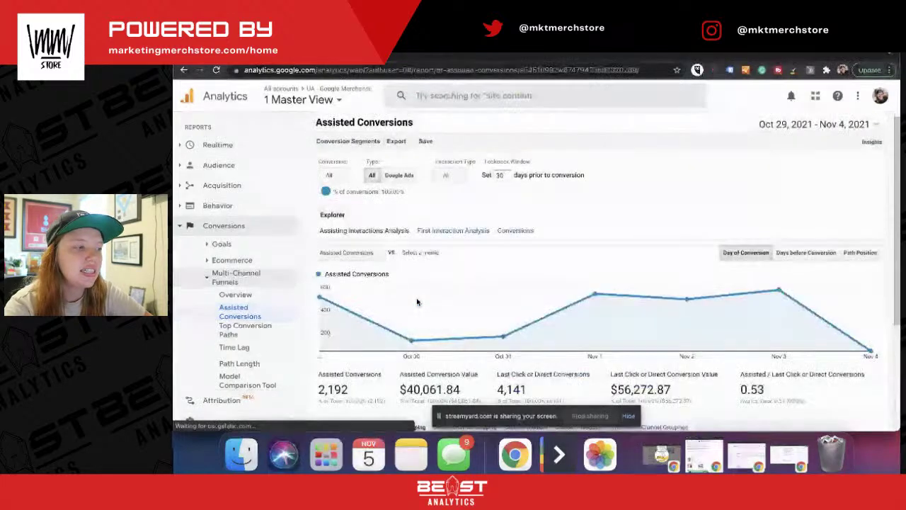
scroll(417, 303, "down", 5)
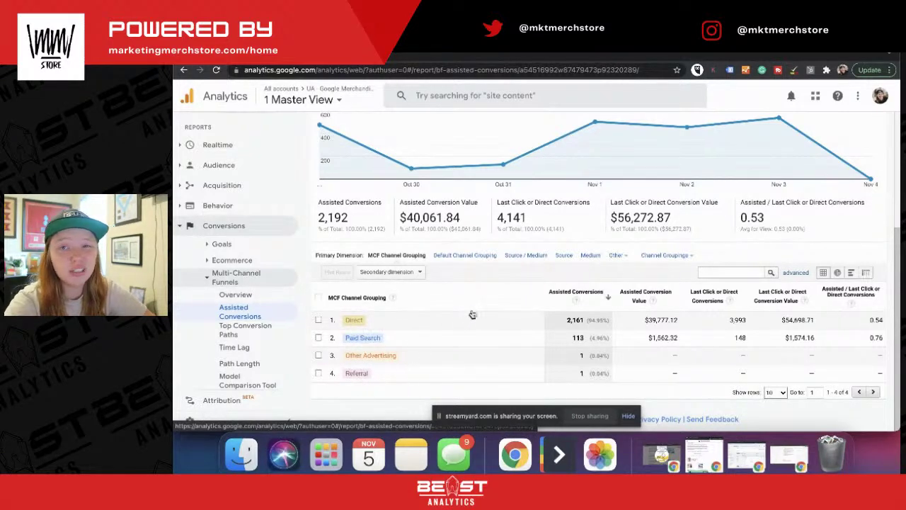
Set the primary dimension to Source / Medium and examine the last-click and assisted conversion figures for google / cpc
left_click(533, 256)
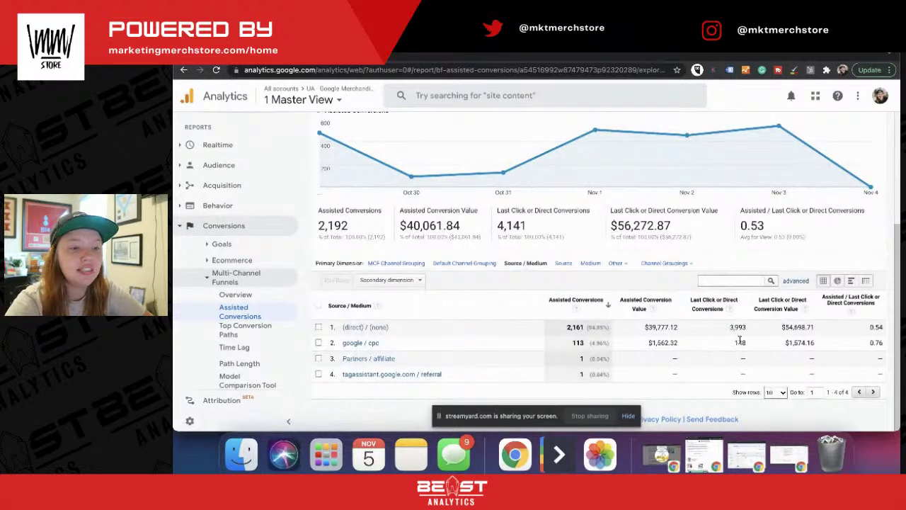
left_click_drag(752, 346, 728, 346)
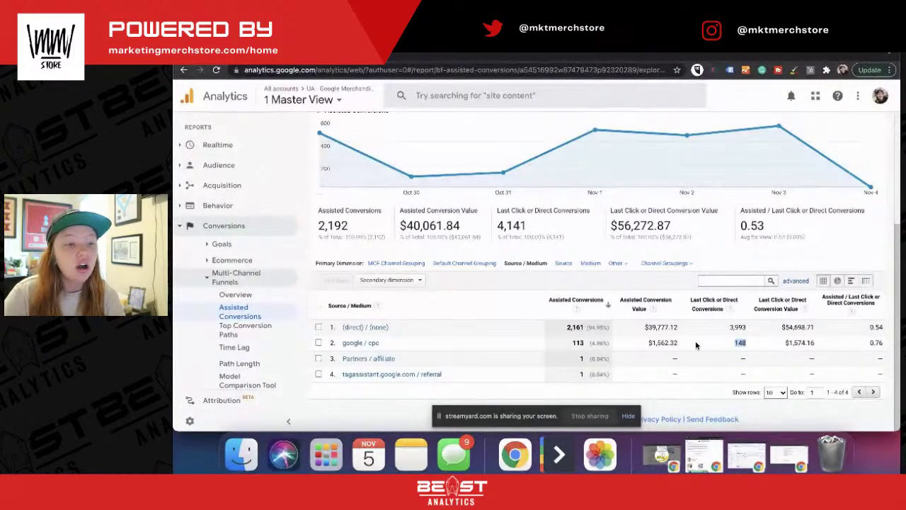
left_click(793, 341)
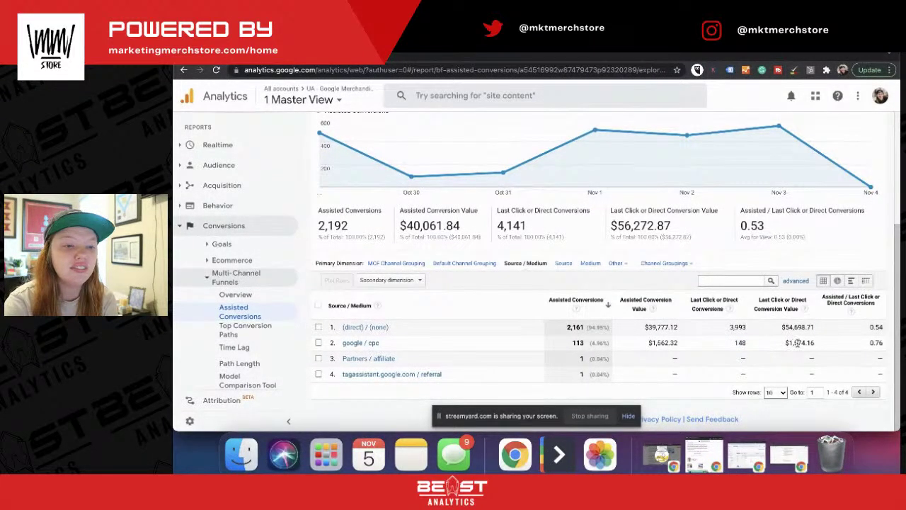
left_click_drag(825, 344, 783, 343)
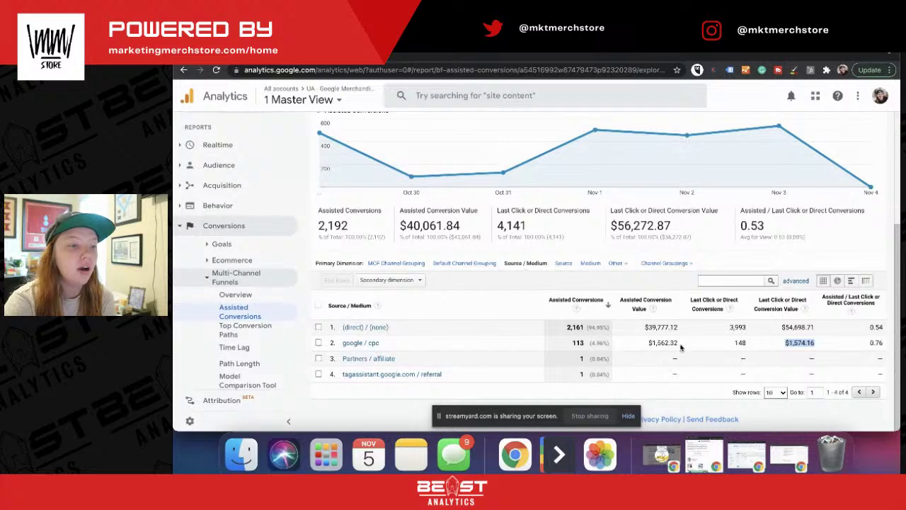
left_click_drag(686, 343, 645, 343)
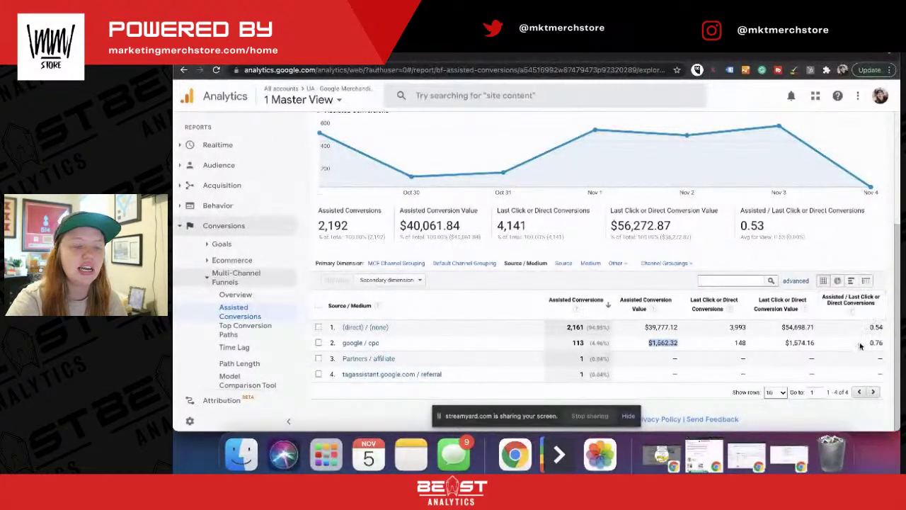
Look through the Acquisition dimensions offered as other primary dimensions for the Assisted Conversions table, leaving Source / Medium selected
scroll(594, 286, "up", 1)
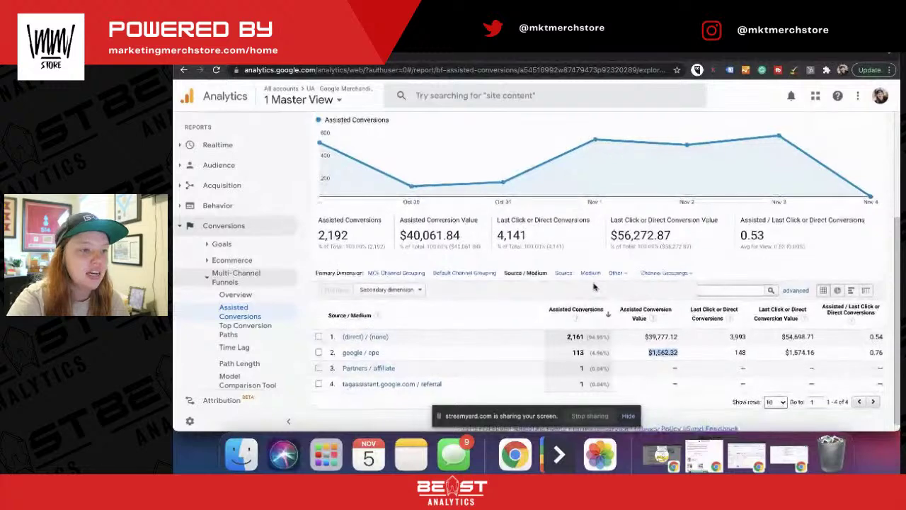
left_click(615, 272)
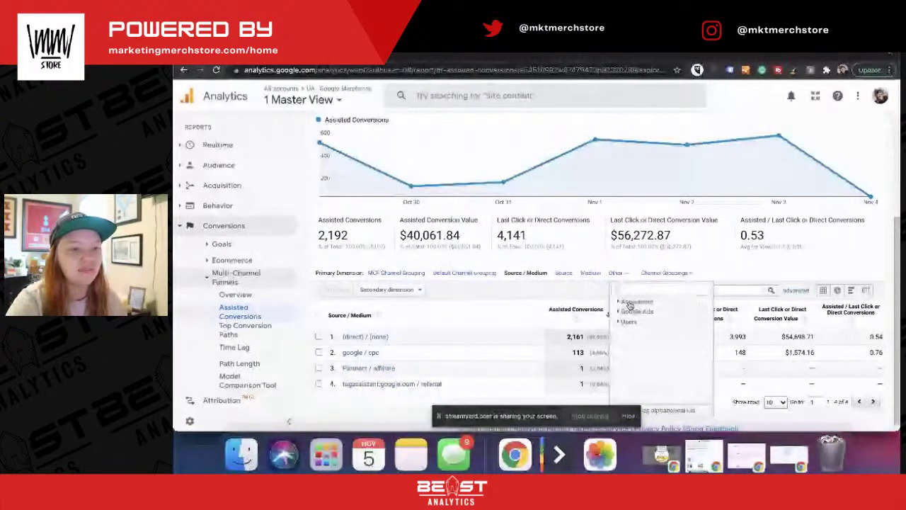
left_click(633, 301)
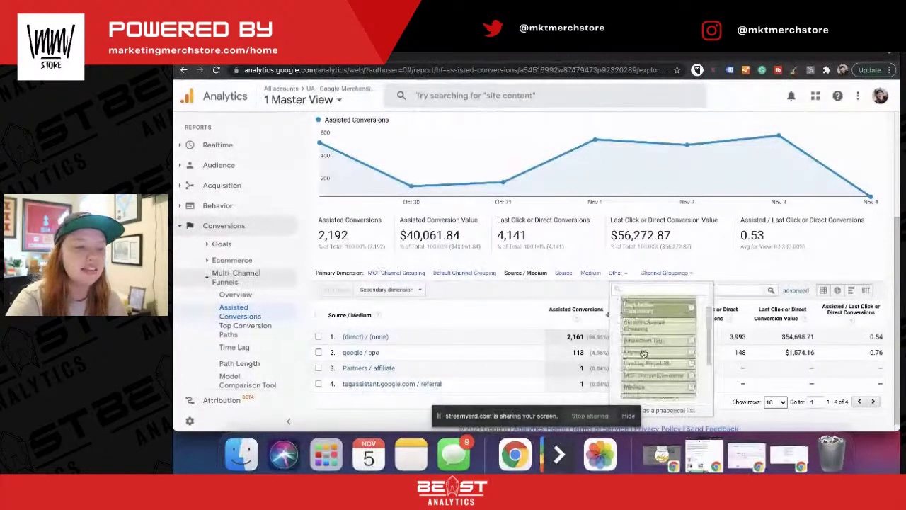
scroll(648, 340, "down", 1)
scroll(648, 368, "up", 1)
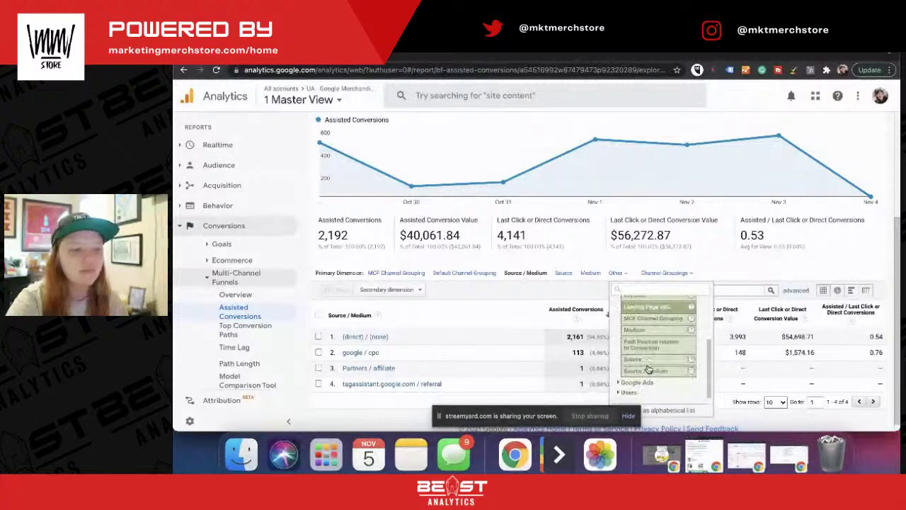
scroll(648, 370, "up", 1)
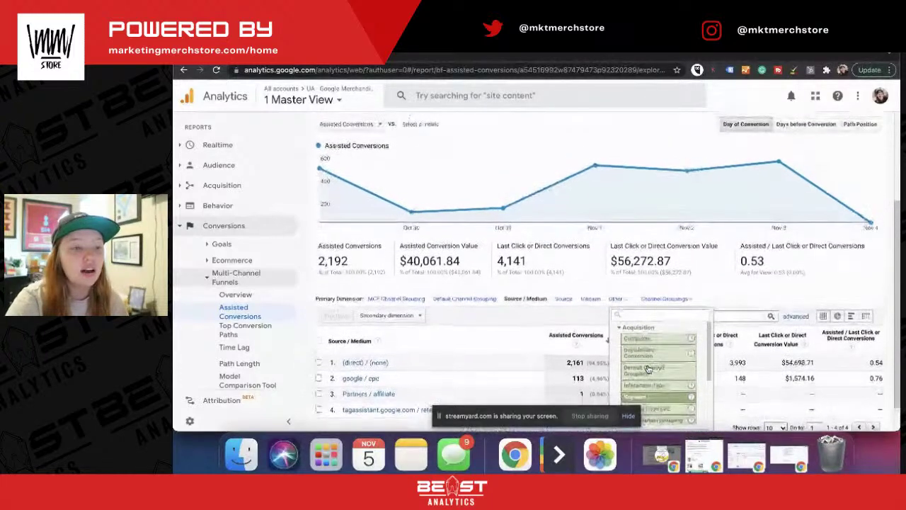
left_click(521, 344)
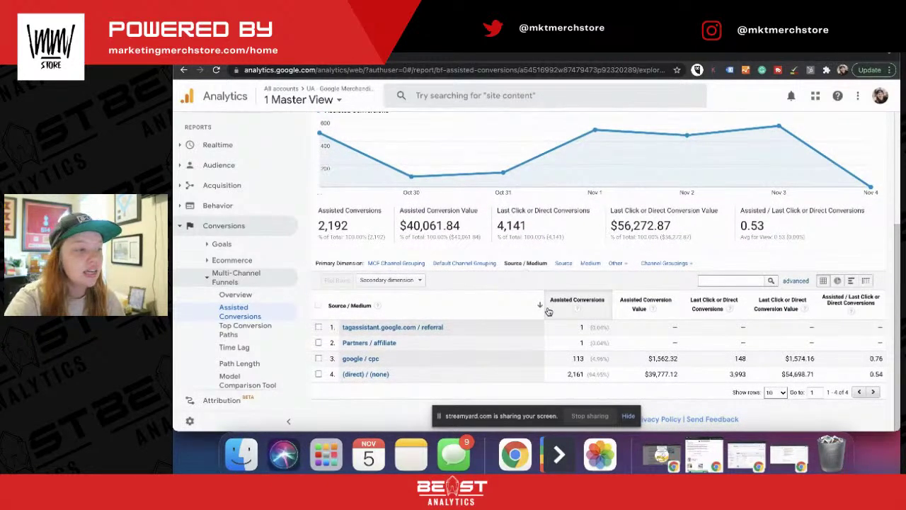
Open the Top Conversion Paths report and look over its MCF Channel Grouping Path table
left_click(240, 333)
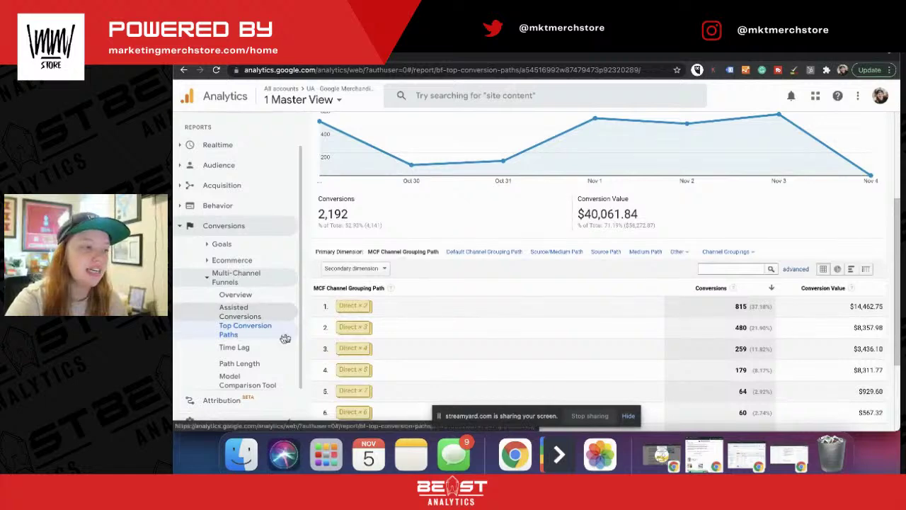
scroll(351, 204, "down", 3)
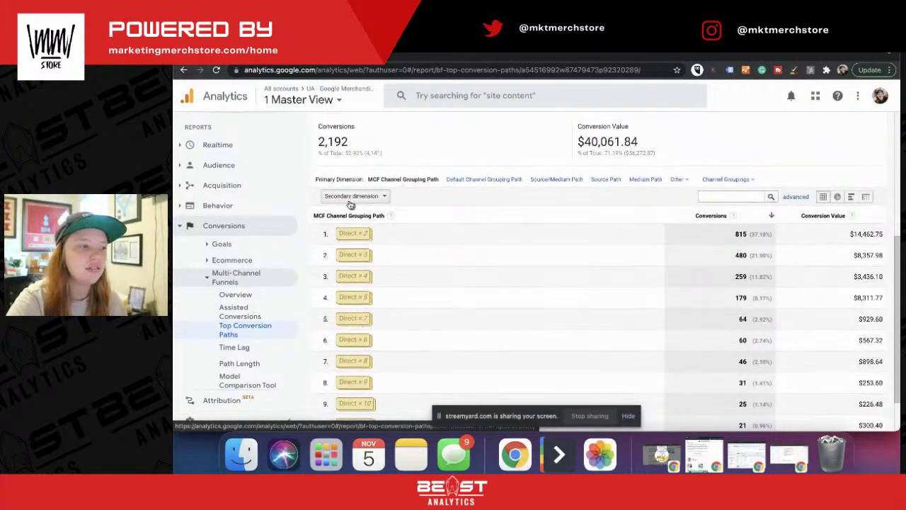
scroll(351, 205, "up", 4)
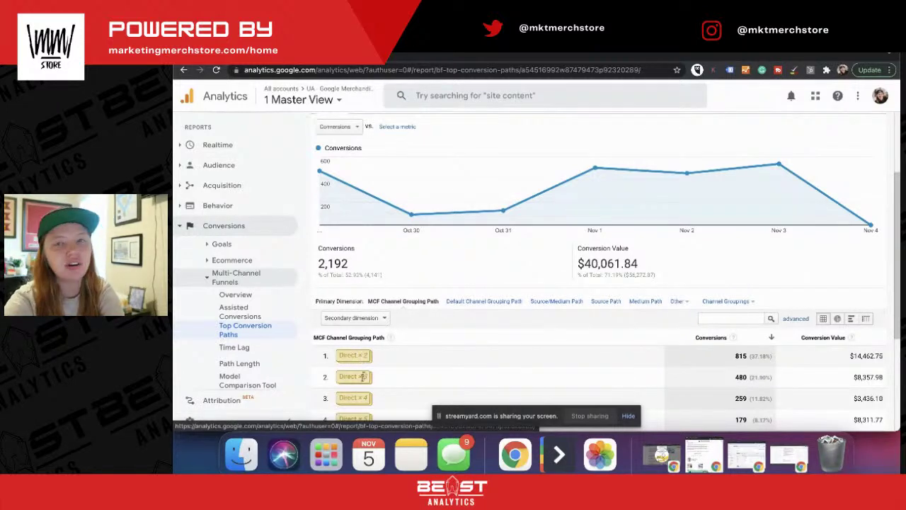
scroll(379, 388, "down", 5)
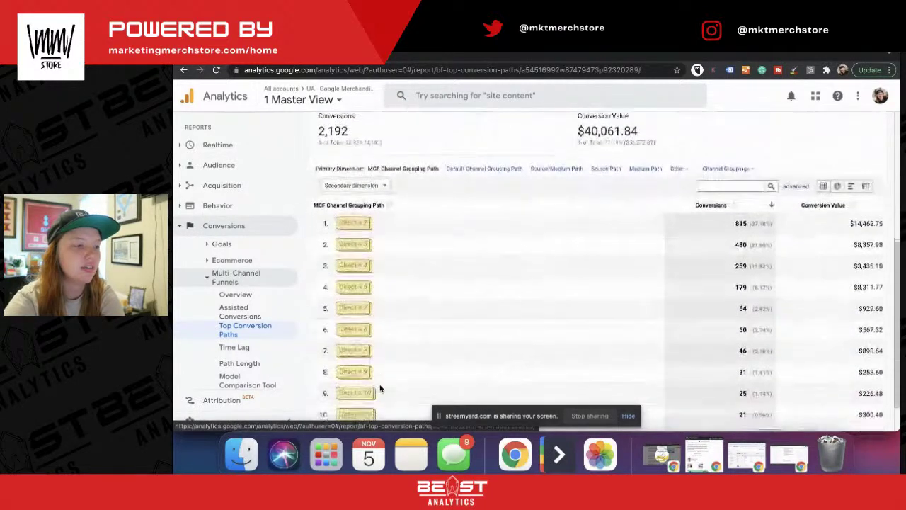
scroll(379, 387, "down", 2)
Set the path length of the Top Conversion Paths report to All
scroll(380, 387, "up", 7)
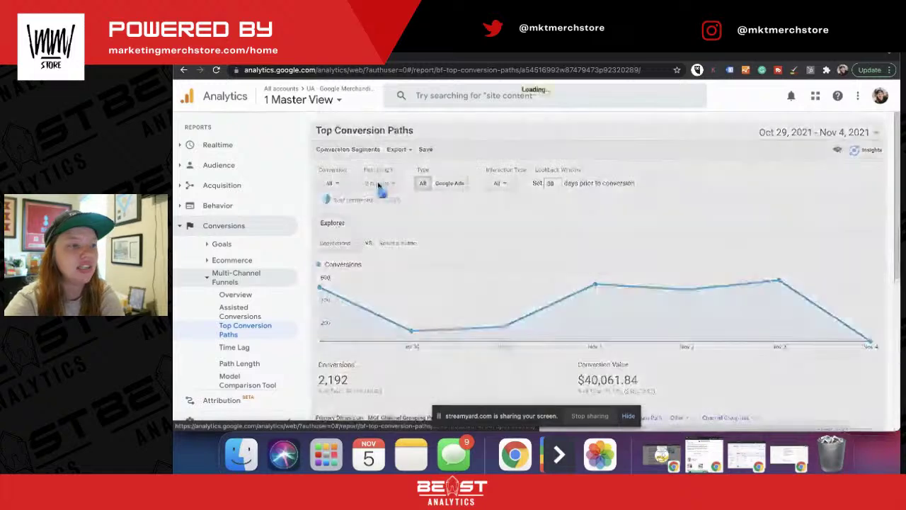
left_click(378, 182)
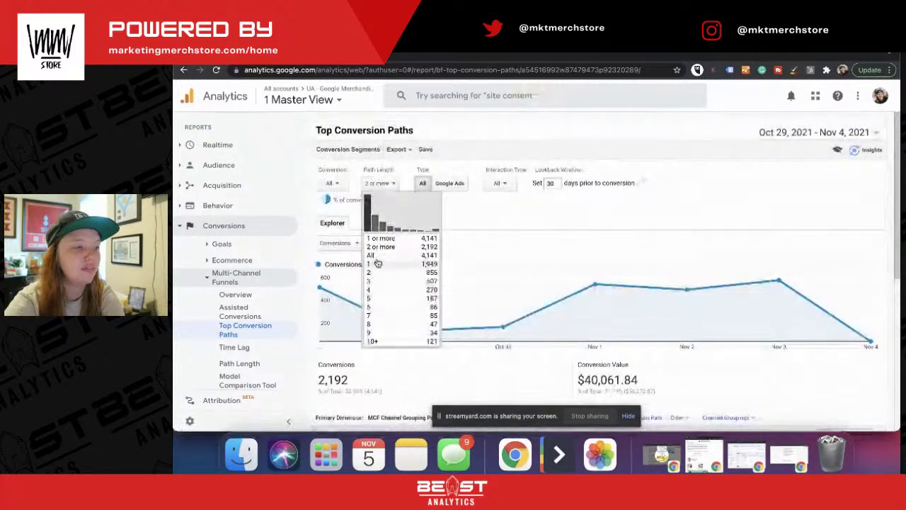
left_click(374, 255)
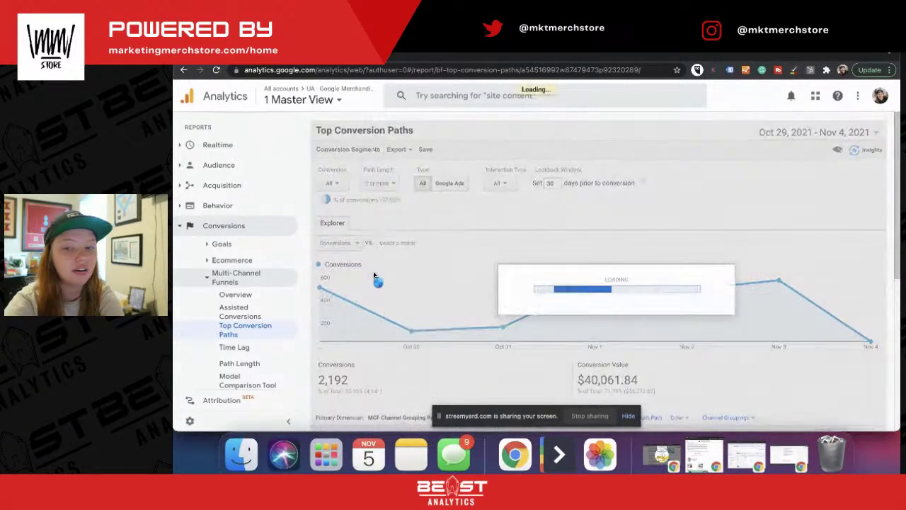
scroll(374, 276, "down", 5)
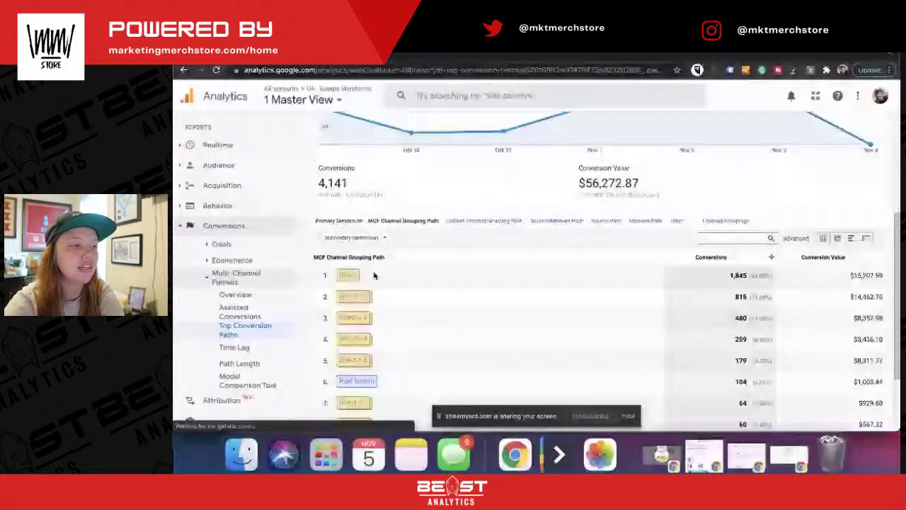
Examine the listed conversion paths, highlighting the conversions of the Paid Search path
scroll(374, 276, "down", 1)
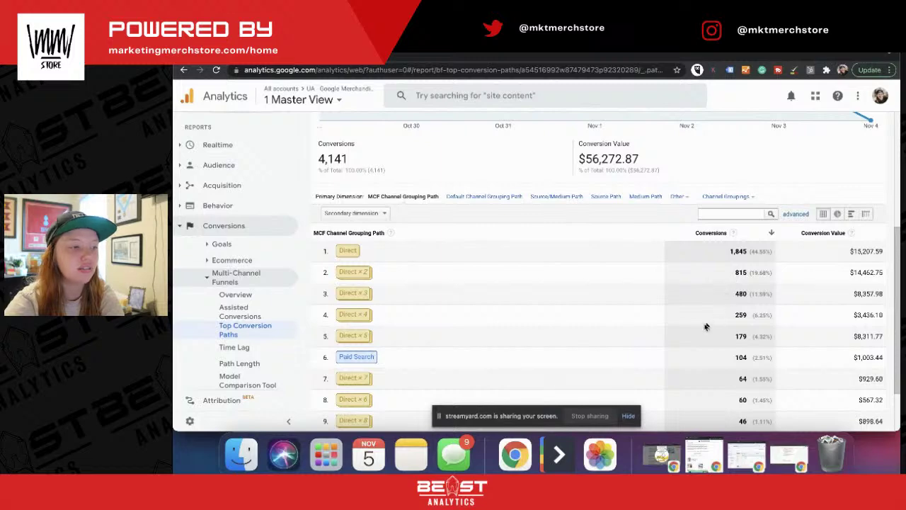
scroll(698, 351, "down", 2)
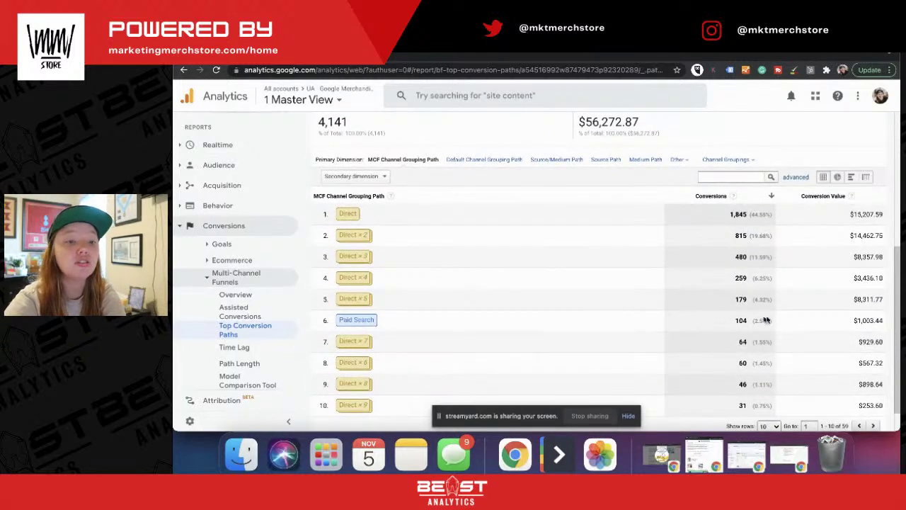
left_click_drag(730, 320, 783, 322)
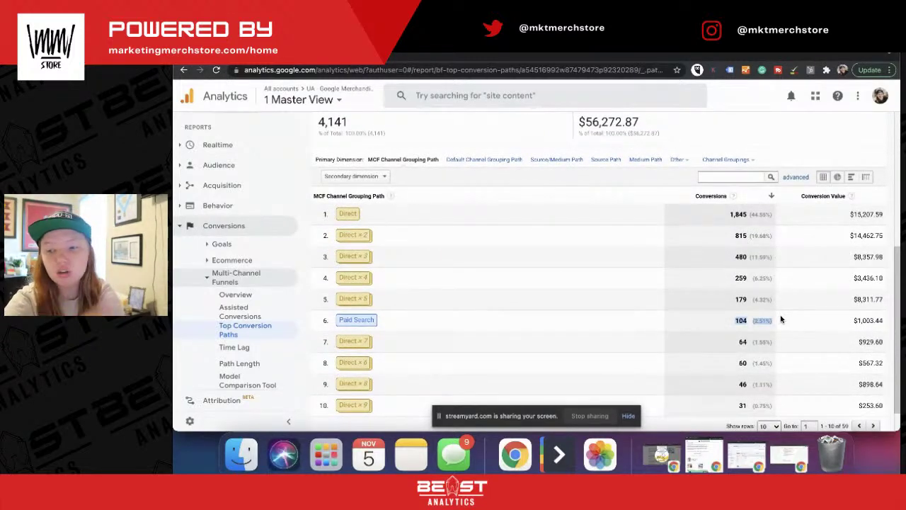
scroll(647, 340, "down", 2)
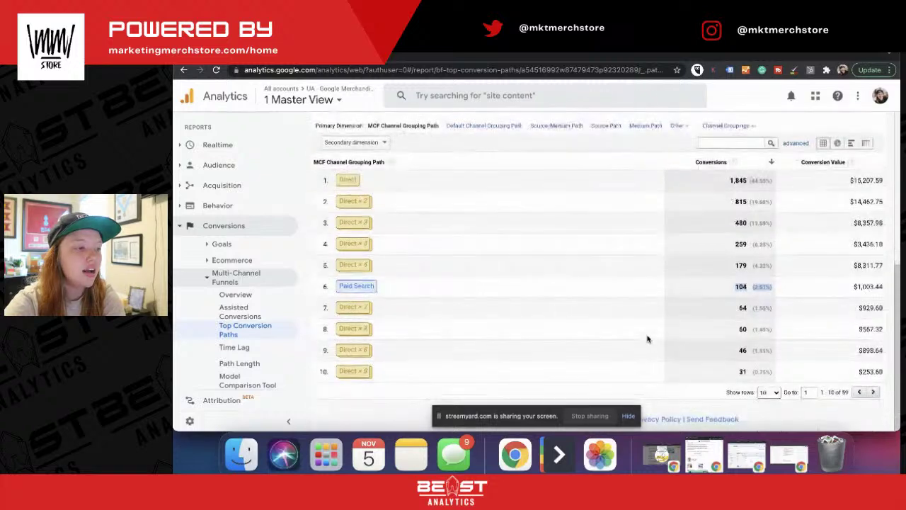
scroll(647, 339, "up", 2)
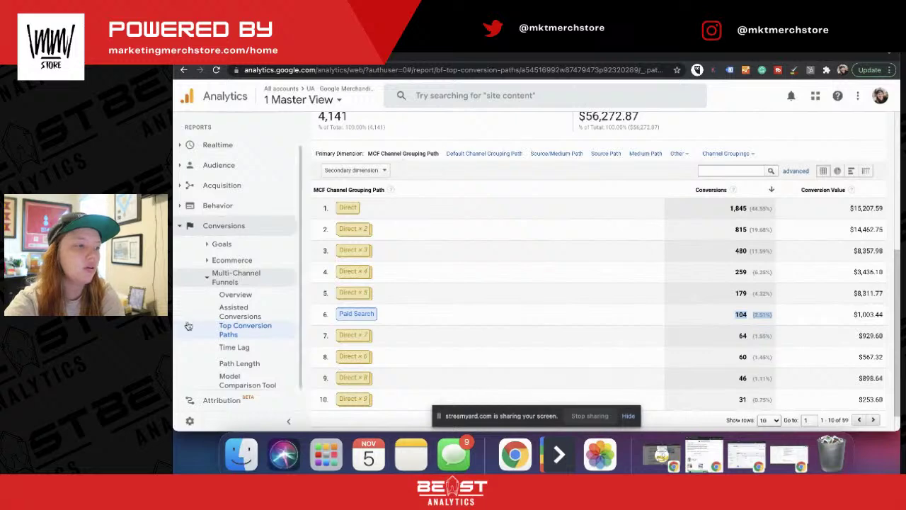
Open the Time Lag report and highlight the conversions for time lags of 0 and 1 days
left_click(238, 348)
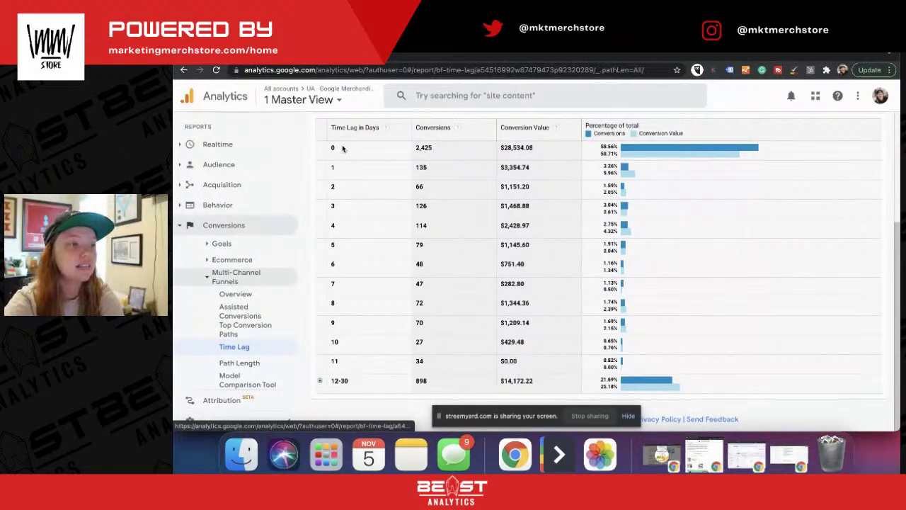
left_click_drag(450, 152, 414, 150)
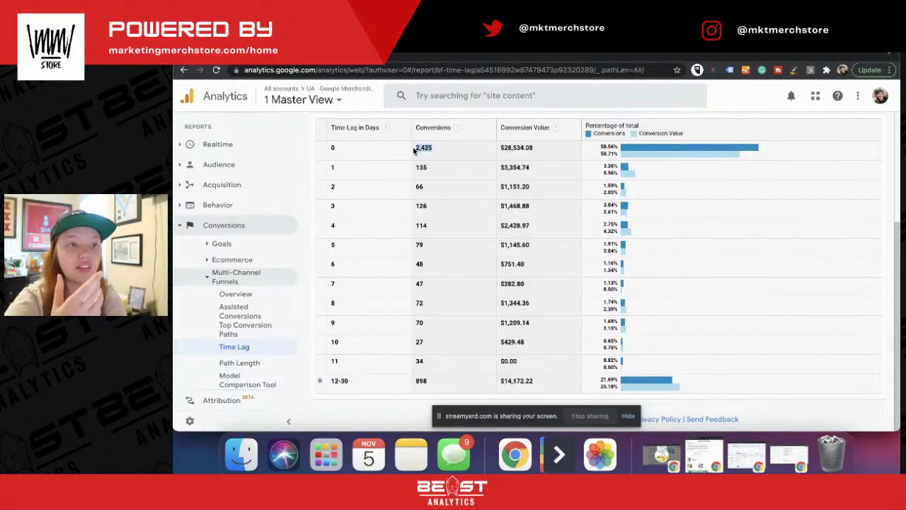
left_click_drag(441, 176, 415, 173)
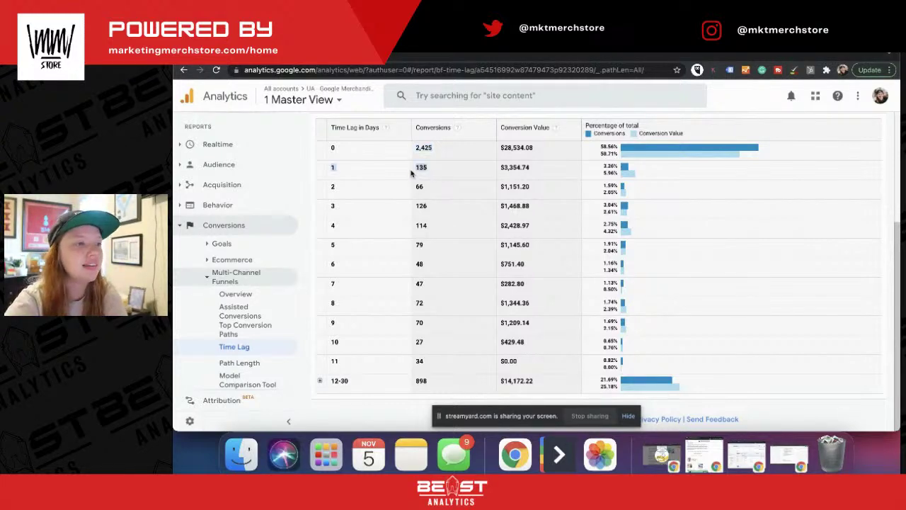
Clear the highlighting in the Time Lag table, and open the Path Length report to look over its conversions by number of interactions
left_click(481, 162)
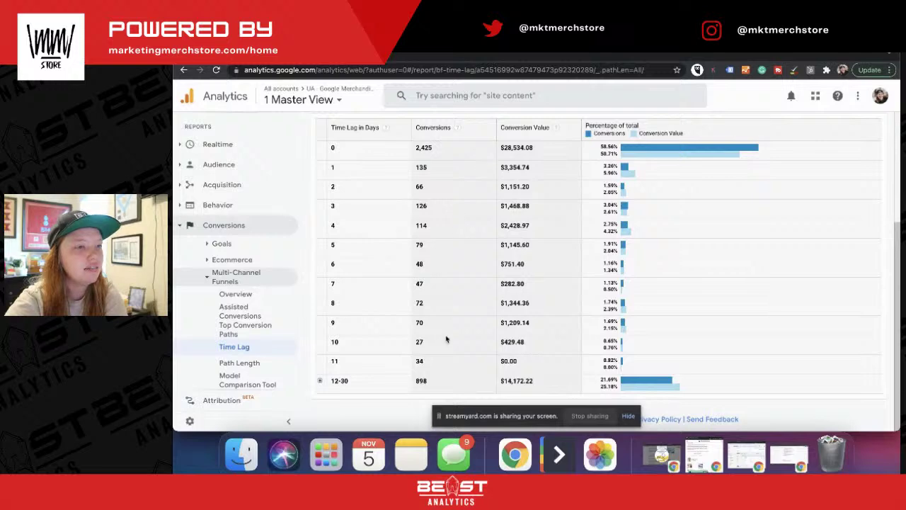
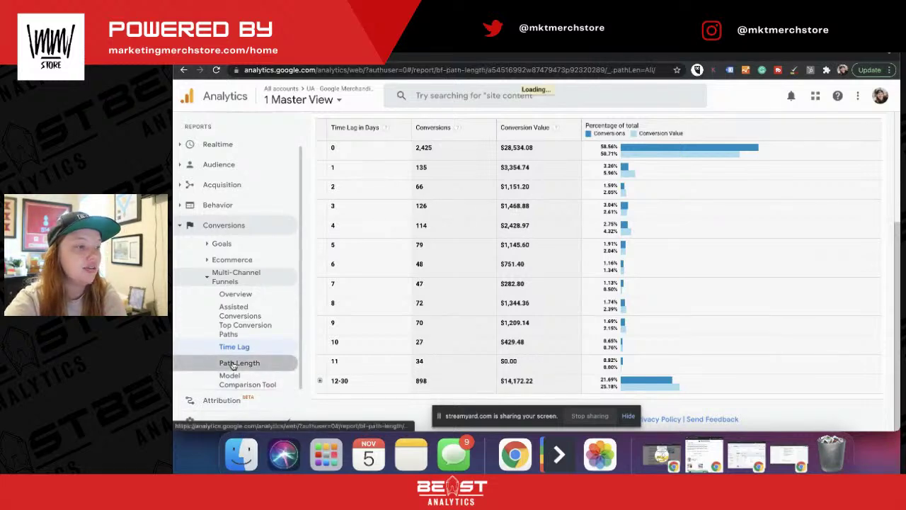
scroll(414, 315, "up", 3)
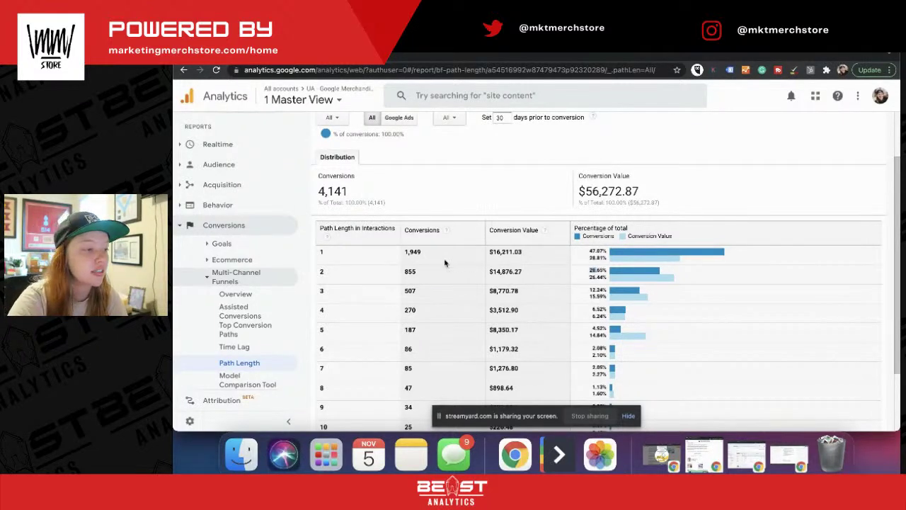
Open the Model Comparison Tool and view the attribution models available for comparison and the lookback window setting
left_click(234, 385)
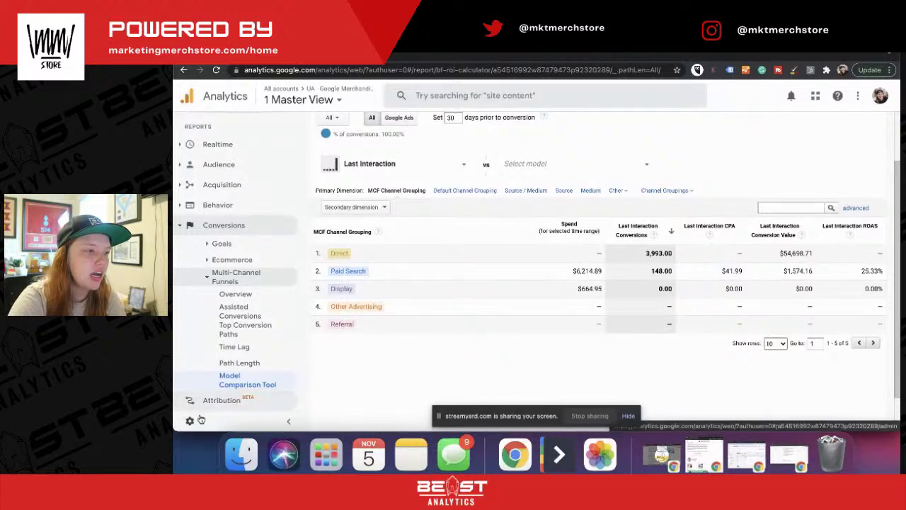
scroll(485, 213, "up", 2)
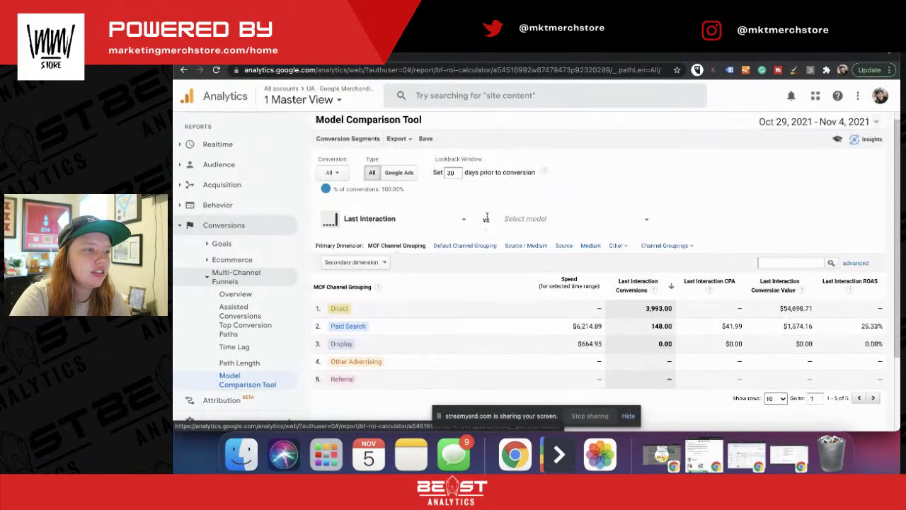
left_click(521, 220)
scroll(536, 305, "down", 1)
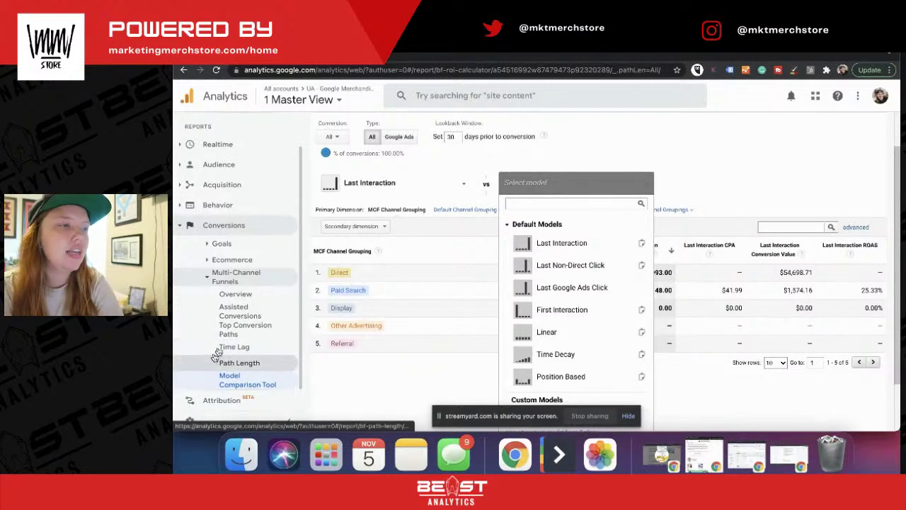
left_click(451, 136)
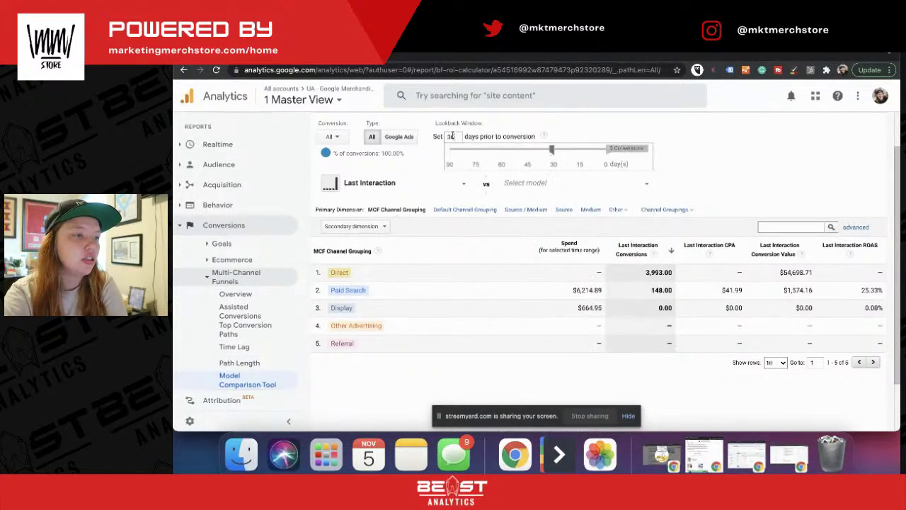
left_click(432, 394)
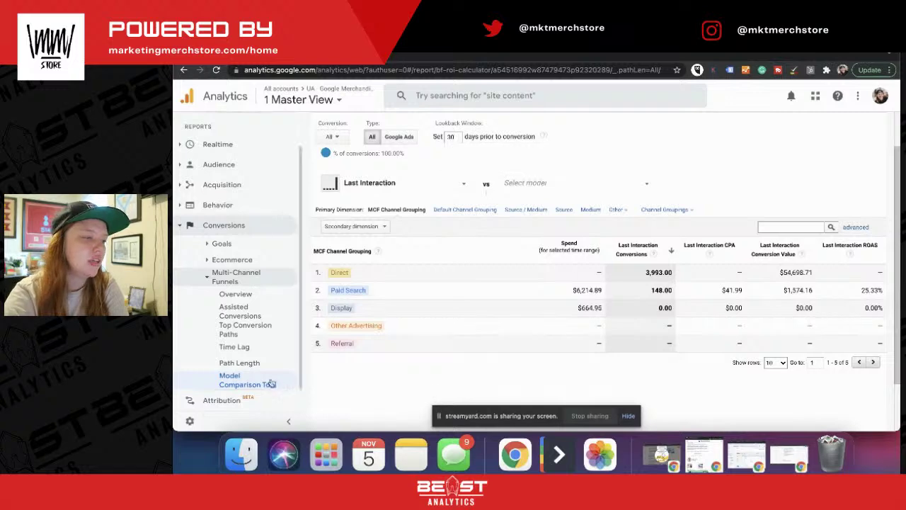
Open the Google Merchandise Store: Attribution project and look through its Conversion paths report
left_click(225, 401)
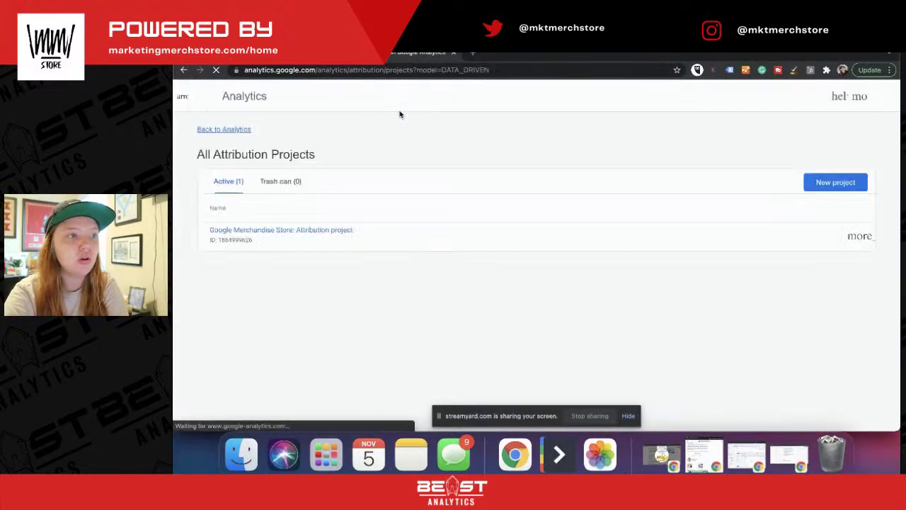
left_click(330, 232)
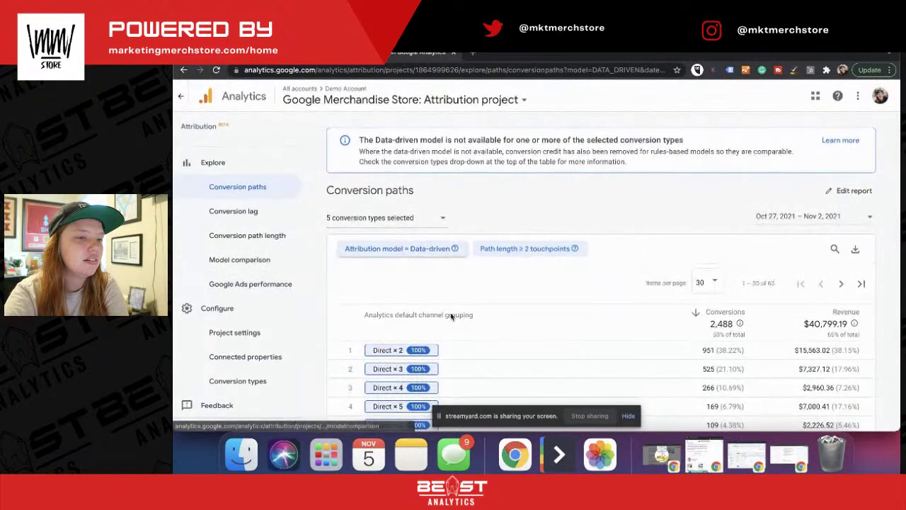
scroll(450, 314, "down", 10)
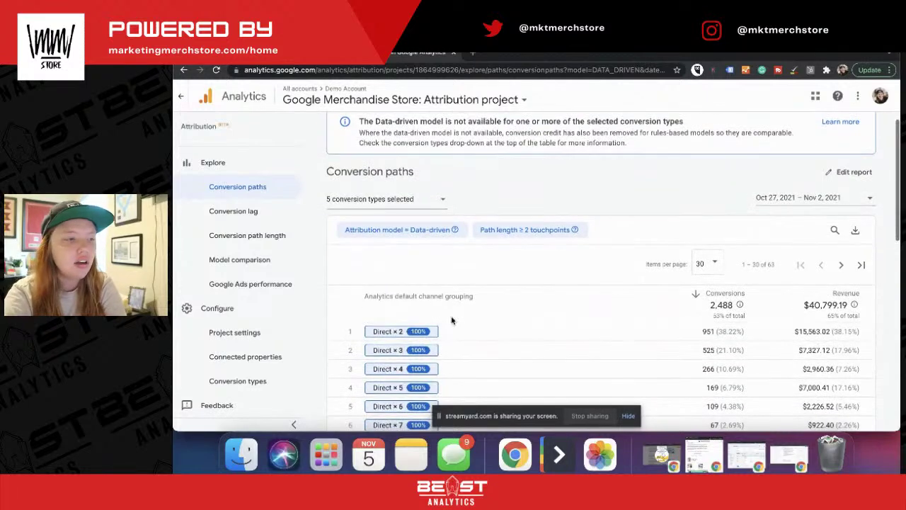
scroll(454, 325, "up", 2)
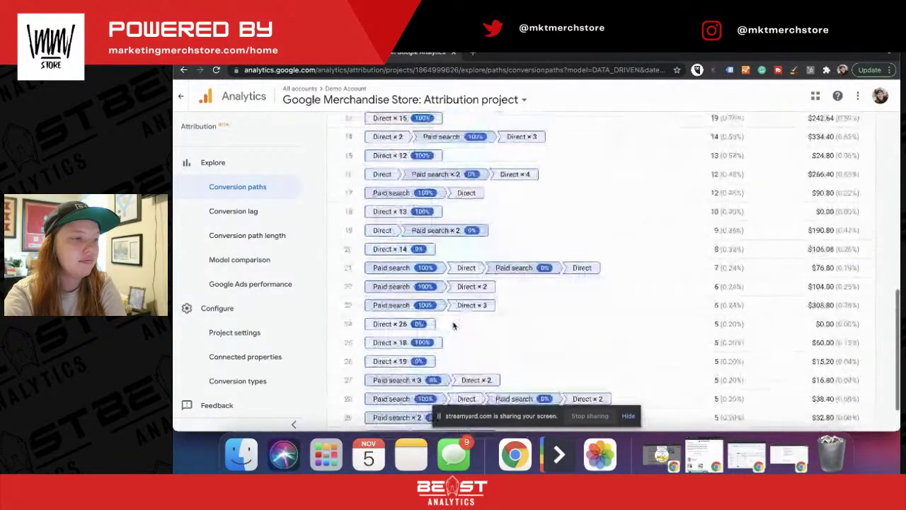
Look over the Conversion lag report of the attribution project and open its Conversion path length report
left_click(255, 211)
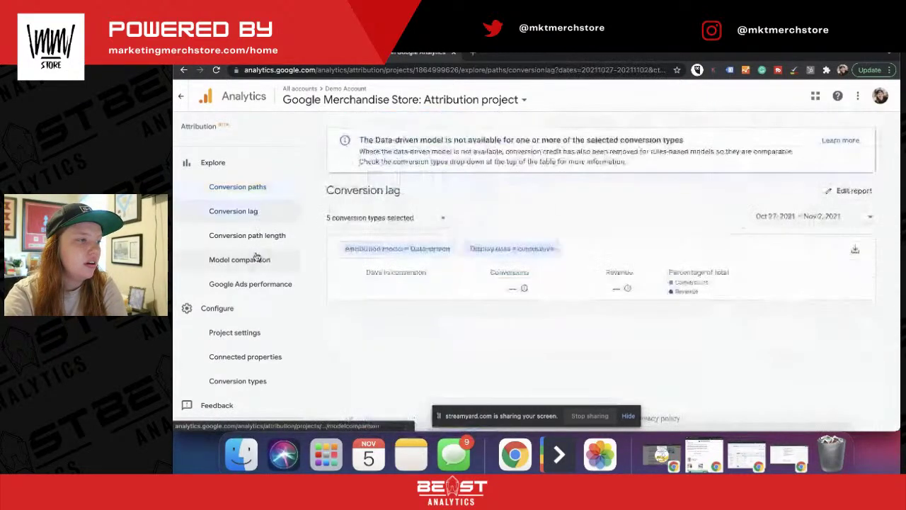
scroll(386, 299, "down", 3)
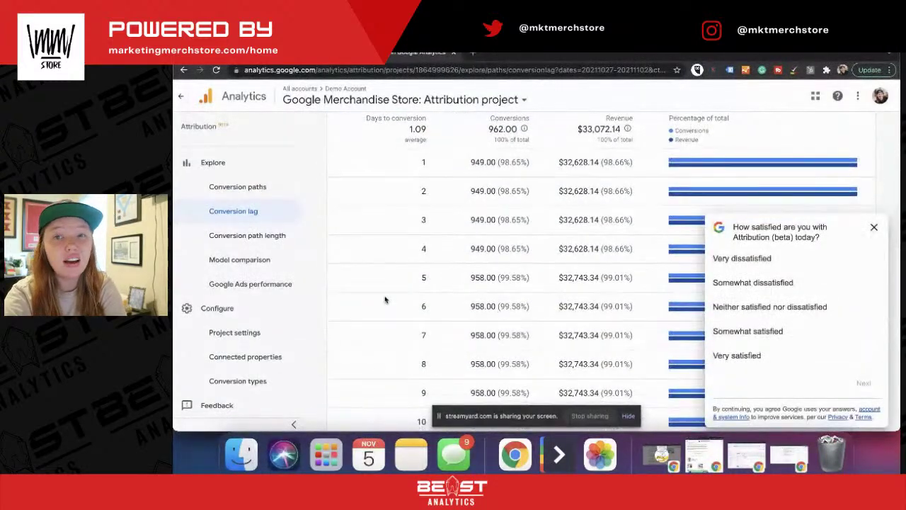
scroll(376, 296, "down", 1)
left_click(239, 242)
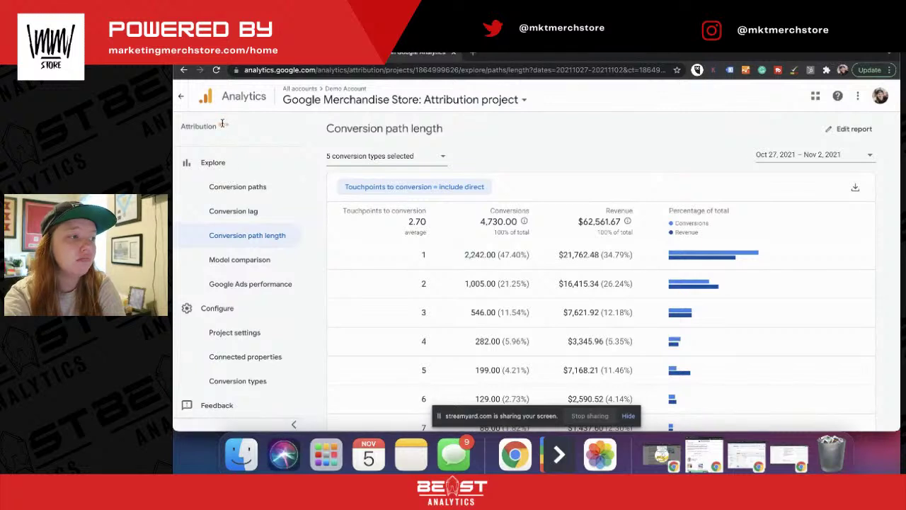
Close the attribution project, switch to the GA4 - Google Merchandise Store property and expand its Monetization reports
left_click(453, 55)
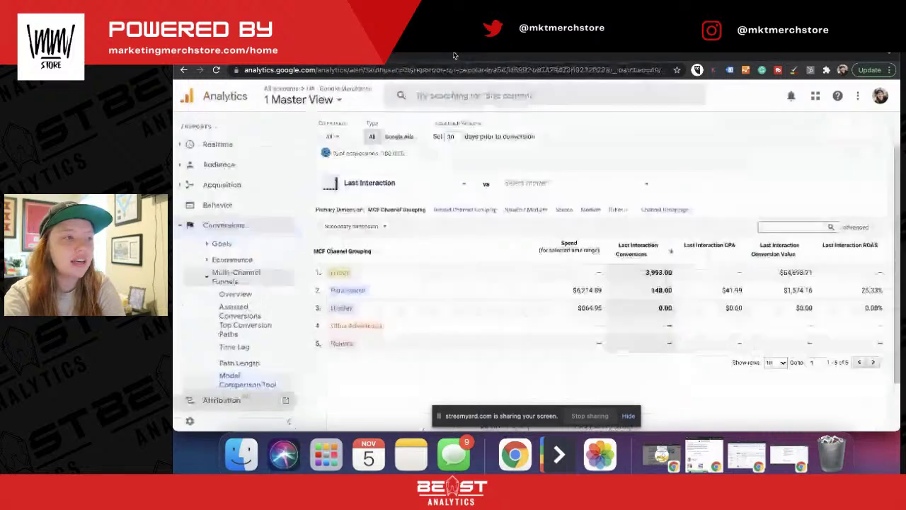
left_click(297, 92)
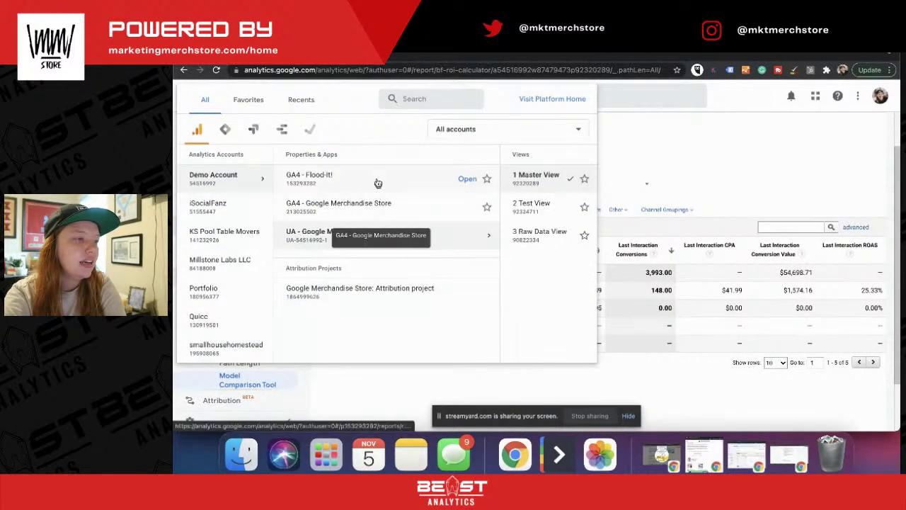
left_click(375, 204)
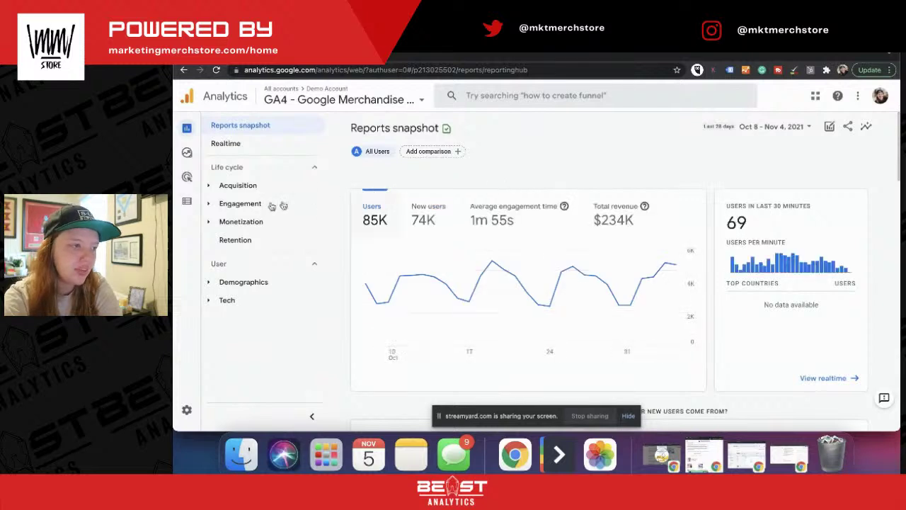
left_click(238, 220)
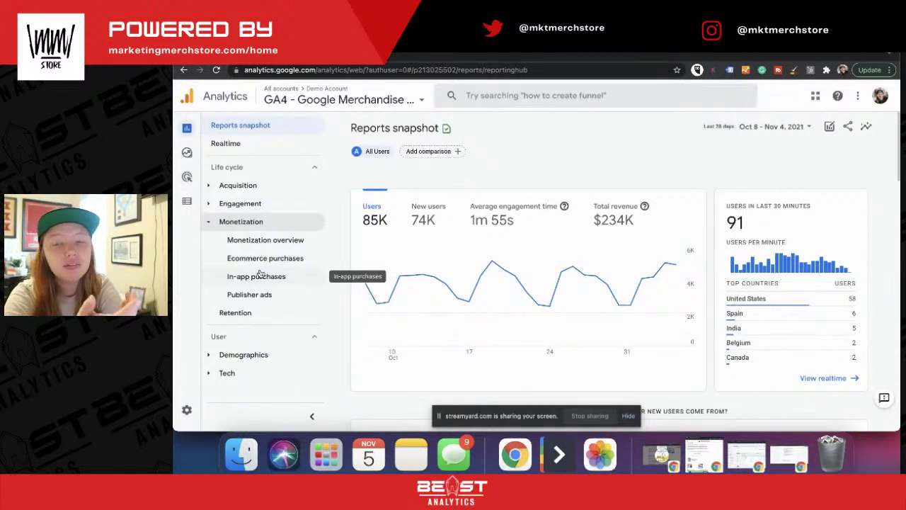
Open the Advertising snapshot and examine the Conversions by Default channel grouping chart, including the details for Organic Search
mouse_move(191, 148)
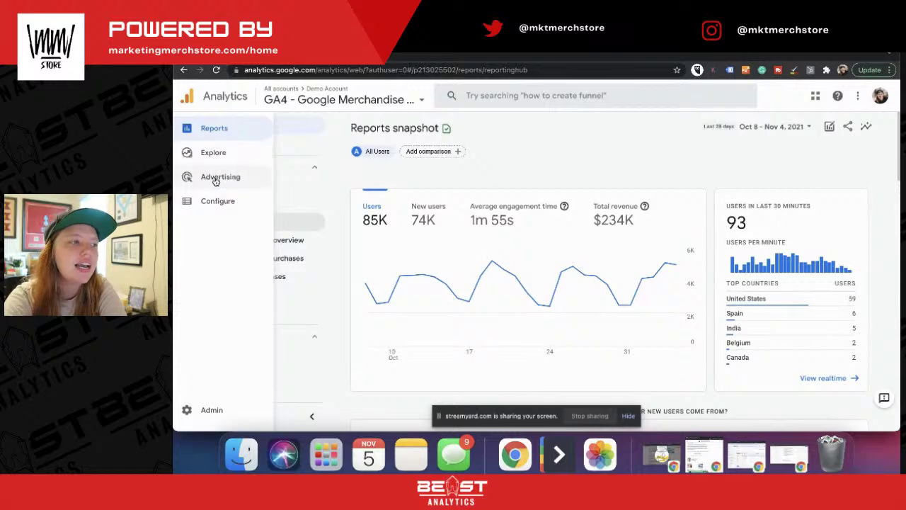
left_click(215, 179)
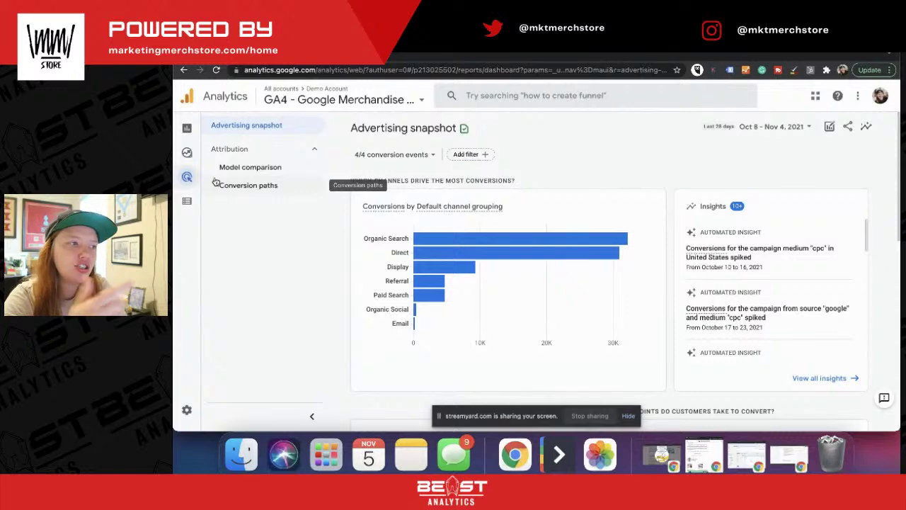
mouse_move(186, 182)
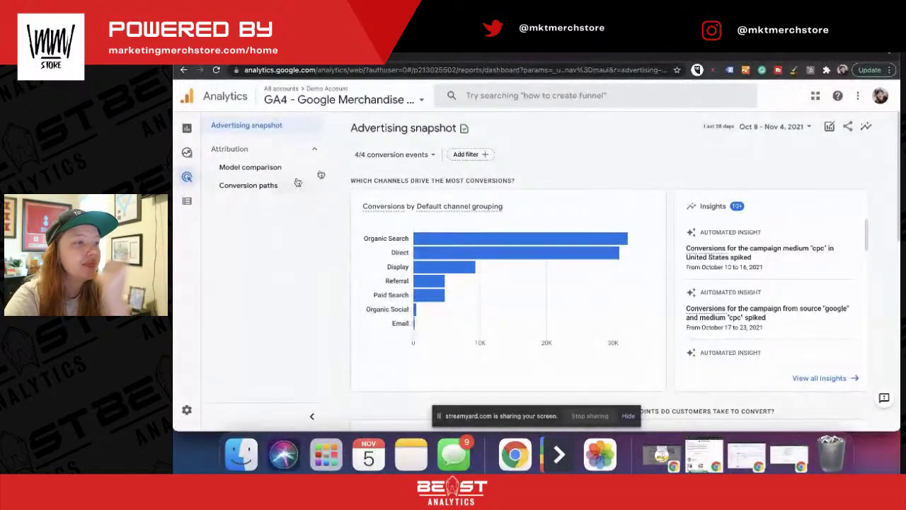
scroll(555, 219, "down", 1)
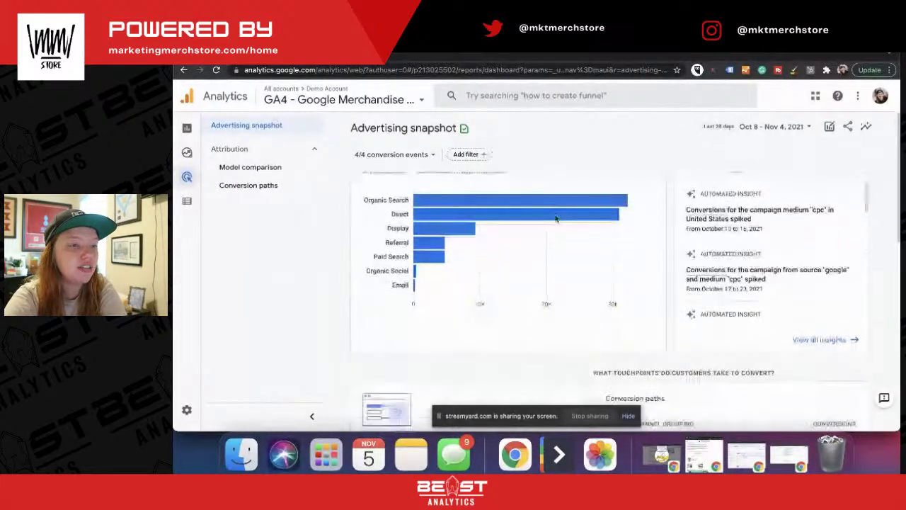
scroll(556, 218, "up", 1)
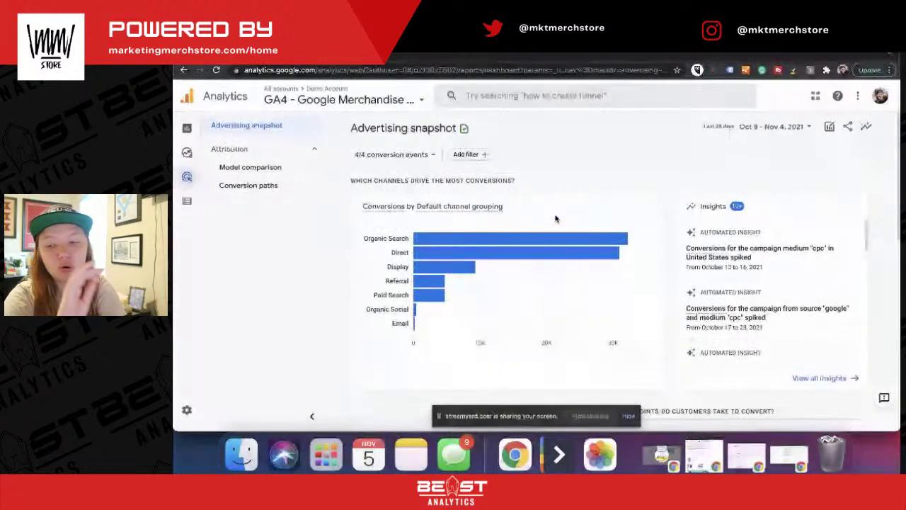
scroll(547, 261, "down", 1)
scroll(574, 240, "down", 1)
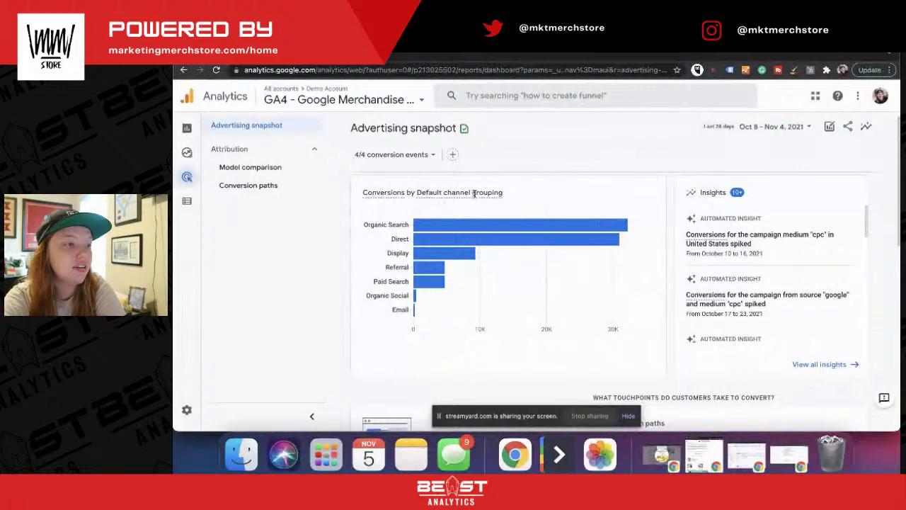
mouse_move(547, 238)
Examine the Advertising snapshot's Conversion paths card and its comparison of the cross-channel last click and linear models
scroll(545, 226, "down", 3)
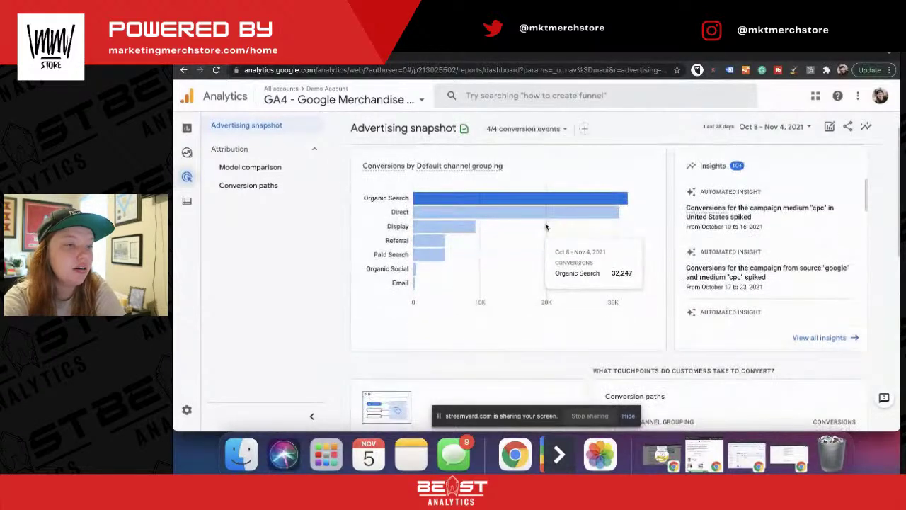
scroll(526, 307, "down", 5)
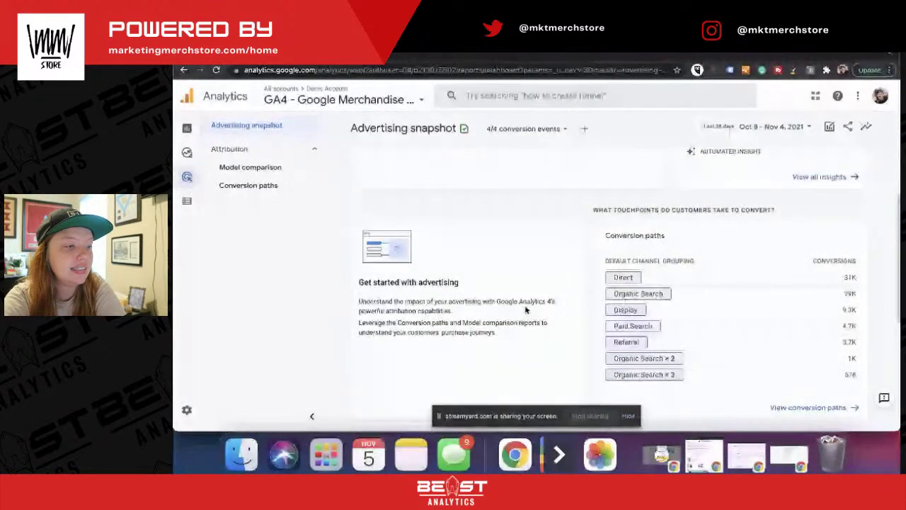
mouse_move(762, 314)
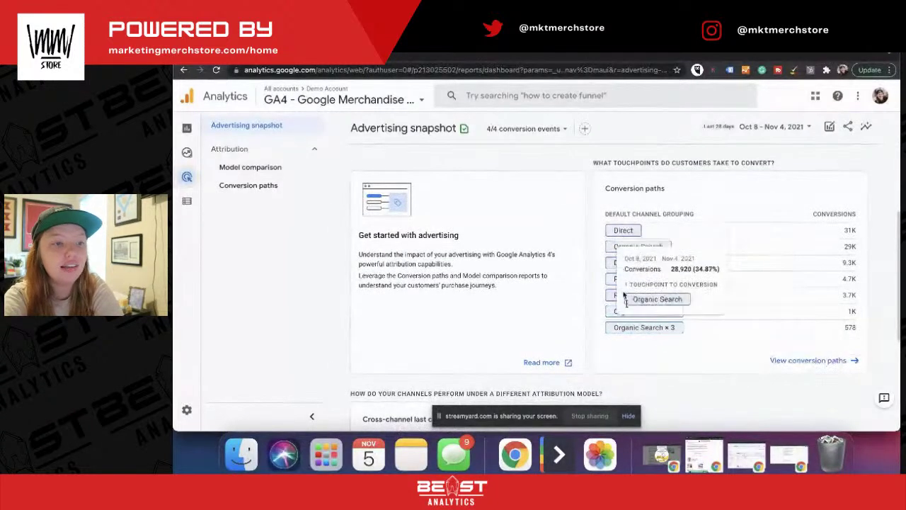
scroll(761, 377, "down", 1)
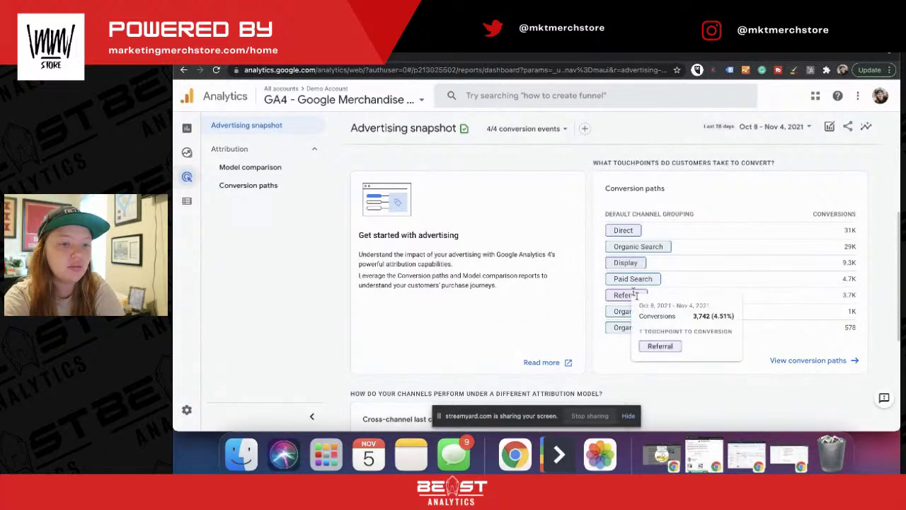
scroll(836, 361, "down", 5)
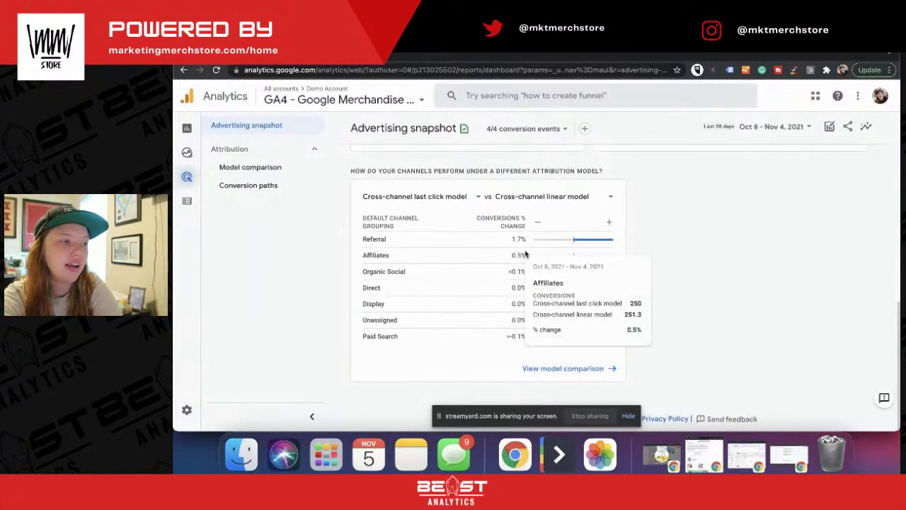
scroll(525, 253, "up", 5)
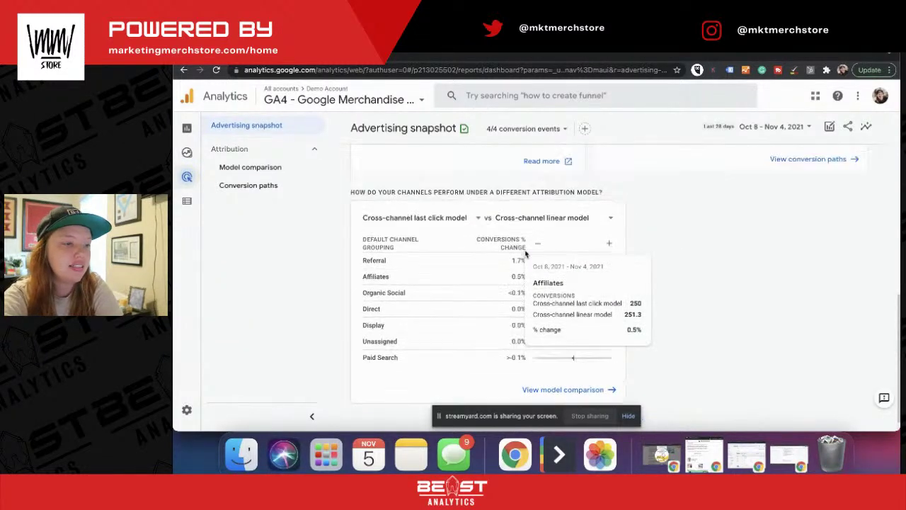
Open the Model comparison report and change its table dimension to Source / medium
left_click(265, 169)
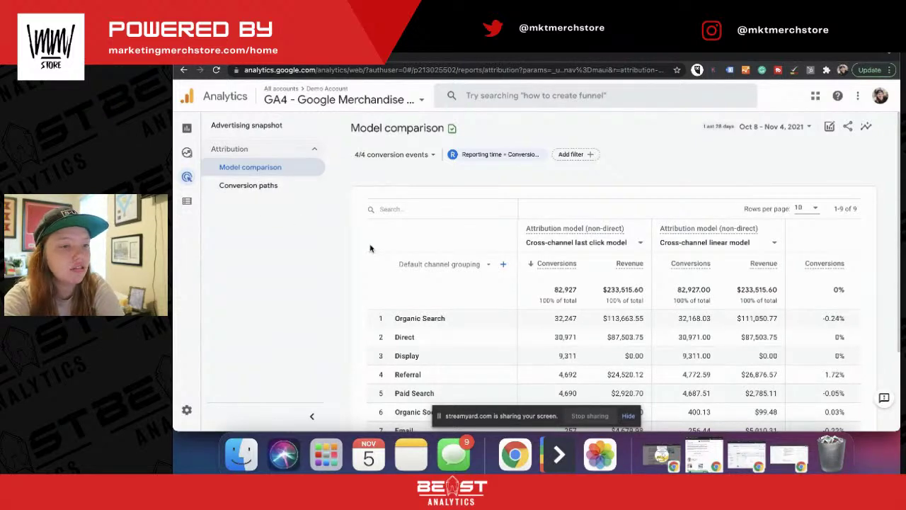
scroll(479, 303, "down", 2)
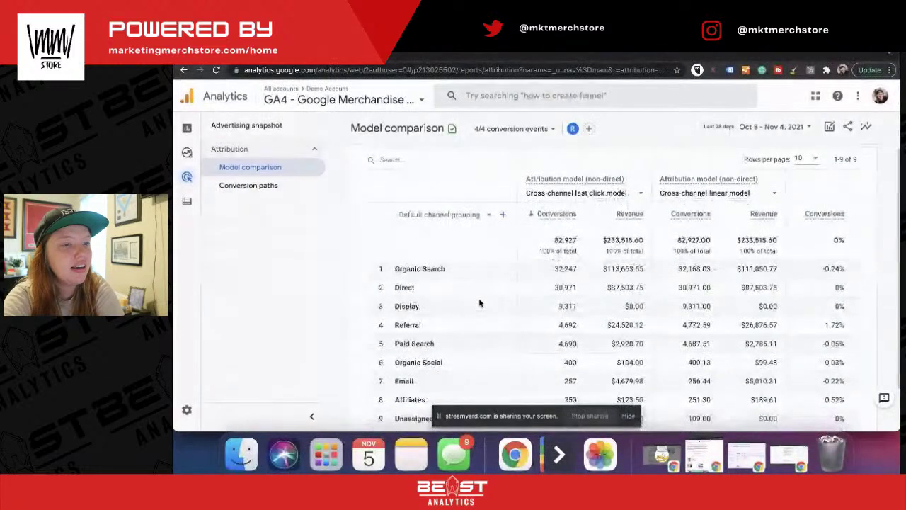
scroll(479, 303, "down", 1)
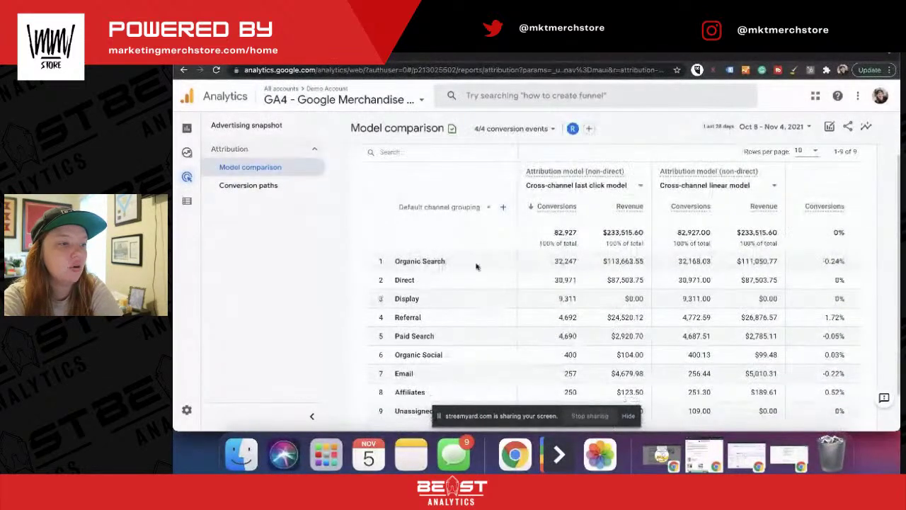
left_click(459, 212)
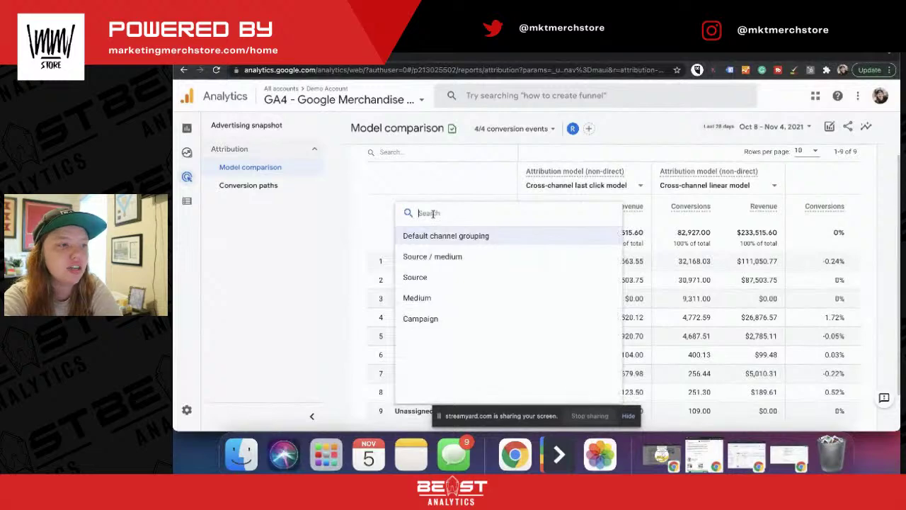
left_click(429, 259)
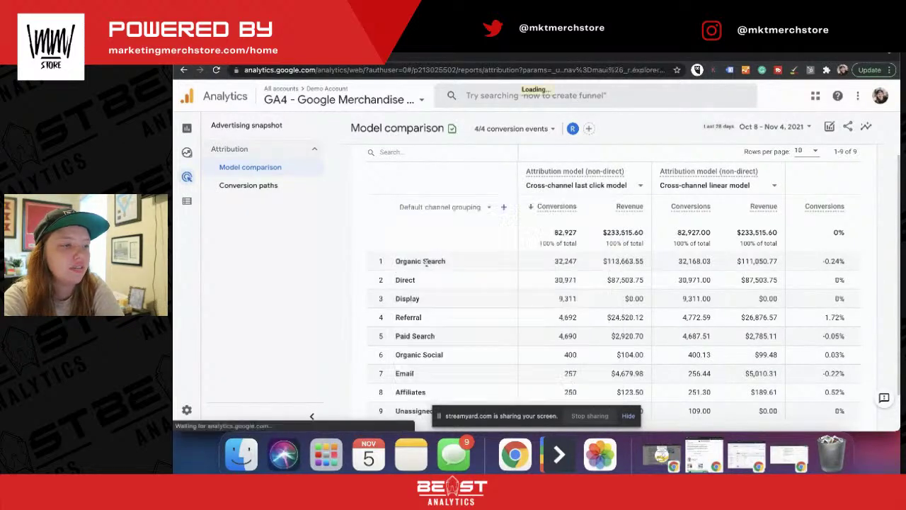
Compare the google / organic revenue under the cross-channel last click and linear models, including the % Change columns
scroll(389, 269, "down", 1)
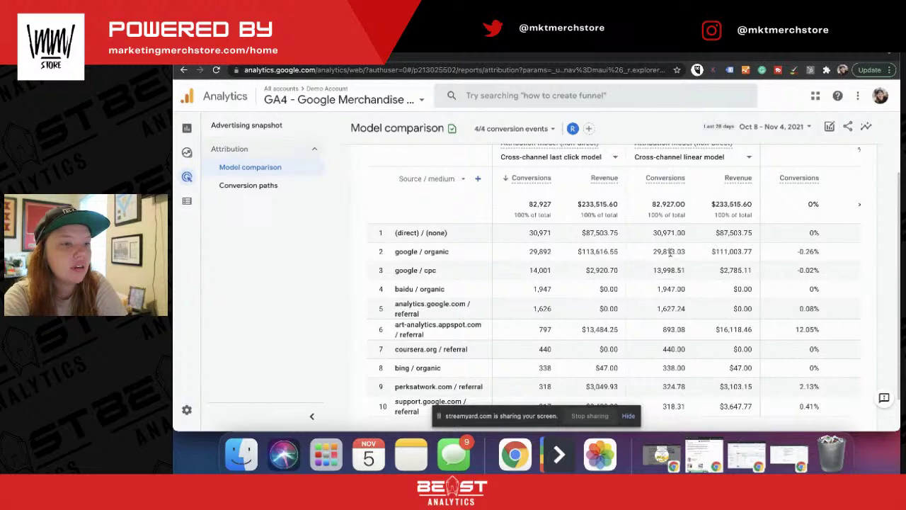
scroll(670, 253, "up", 2)
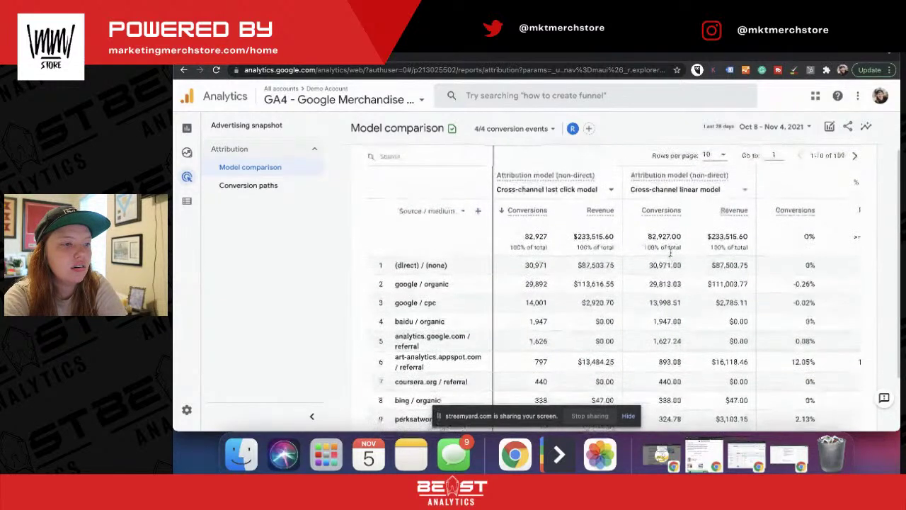
scroll(669, 253, "up", 1)
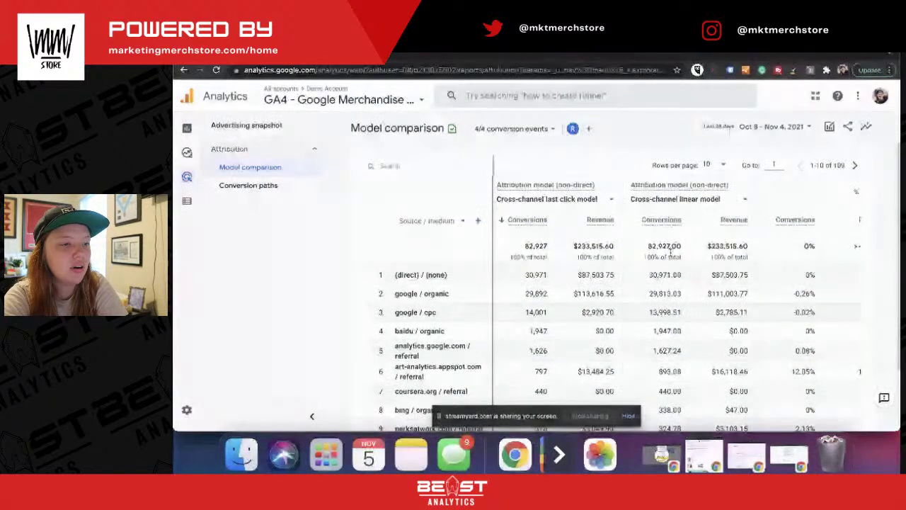
triple_click(593, 293)
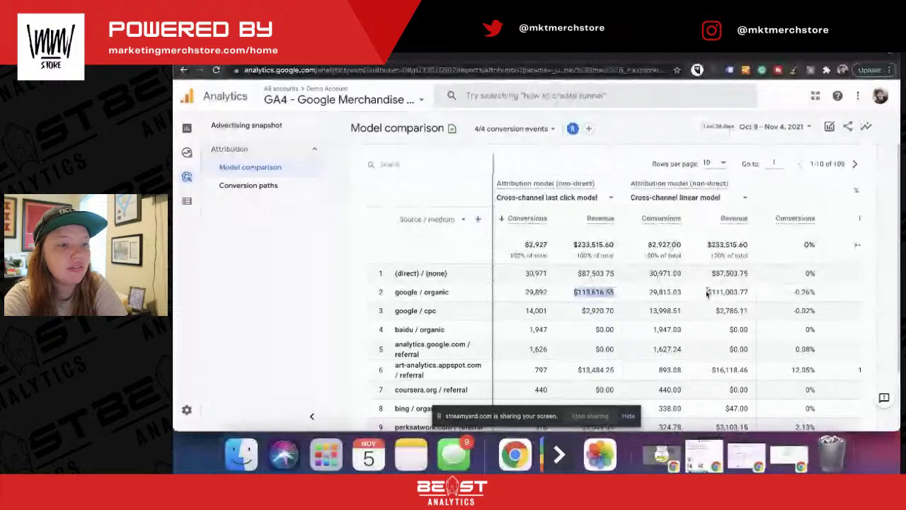
left_click_drag(705, 292, 757, 293)
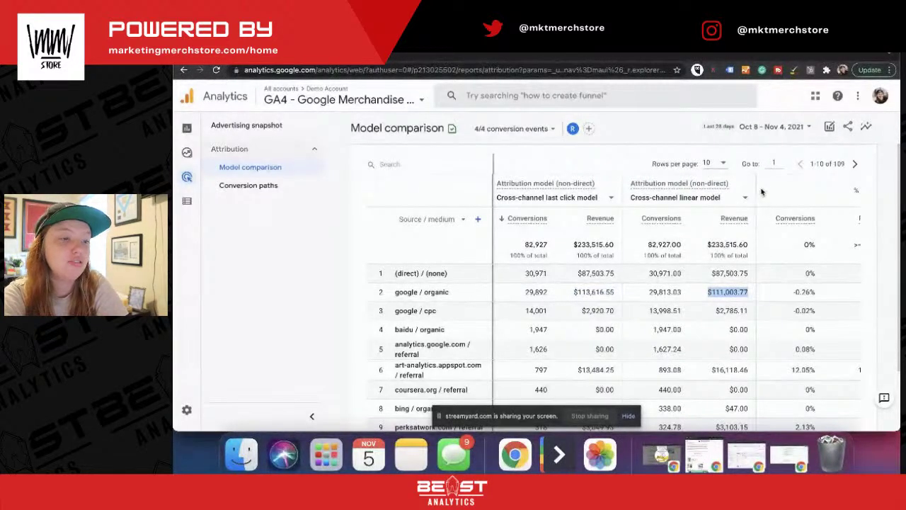
scroll(803, 204, "right", 2)
scroll(764, 202, "left", 2)
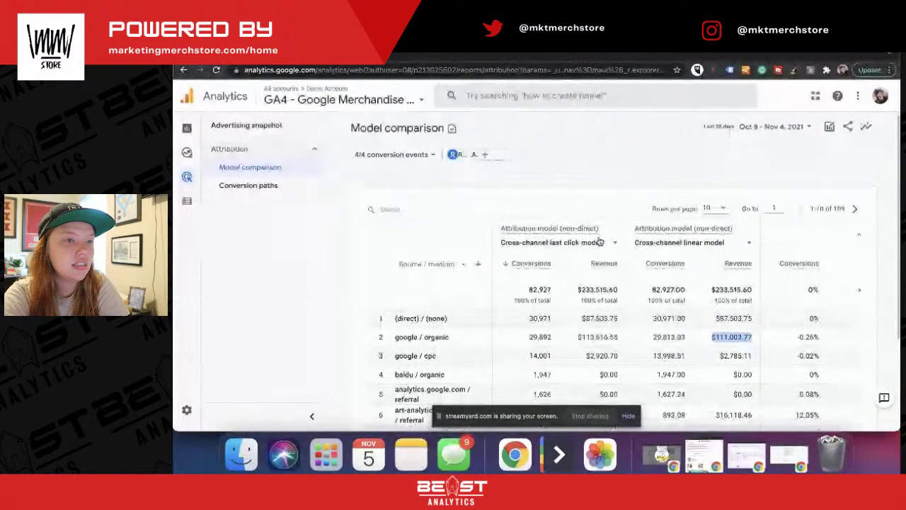
Replace the linear model with the Cross-channel first click model in the comparison and review the source / medium rows
left_click(702, 243)
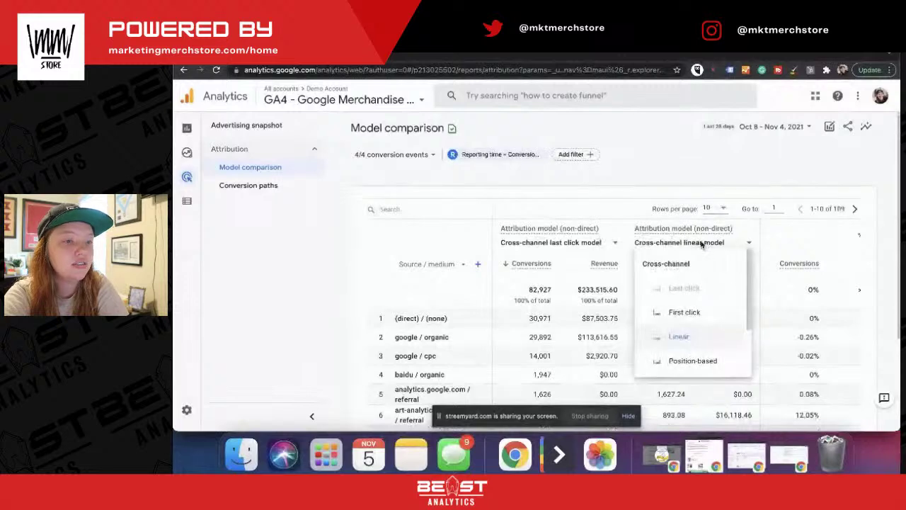
left_click(687, 313)
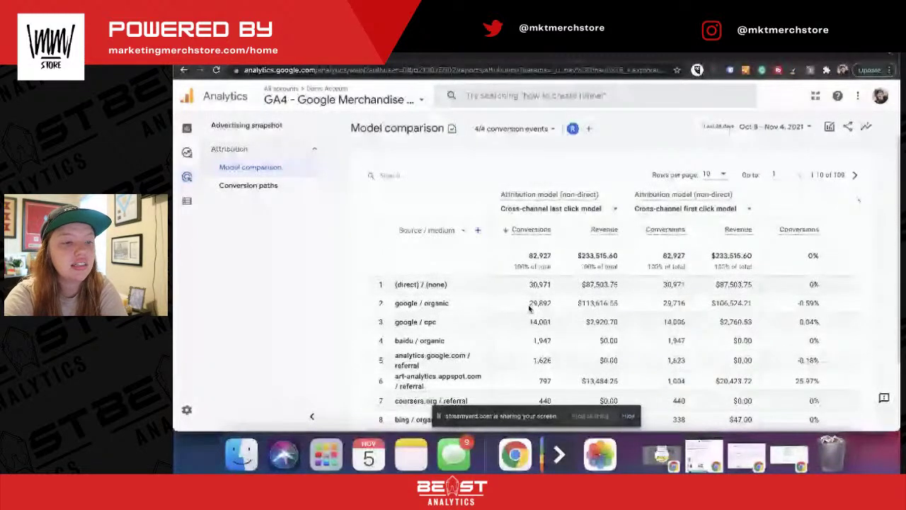
scroll(625, 320, "down", 2)
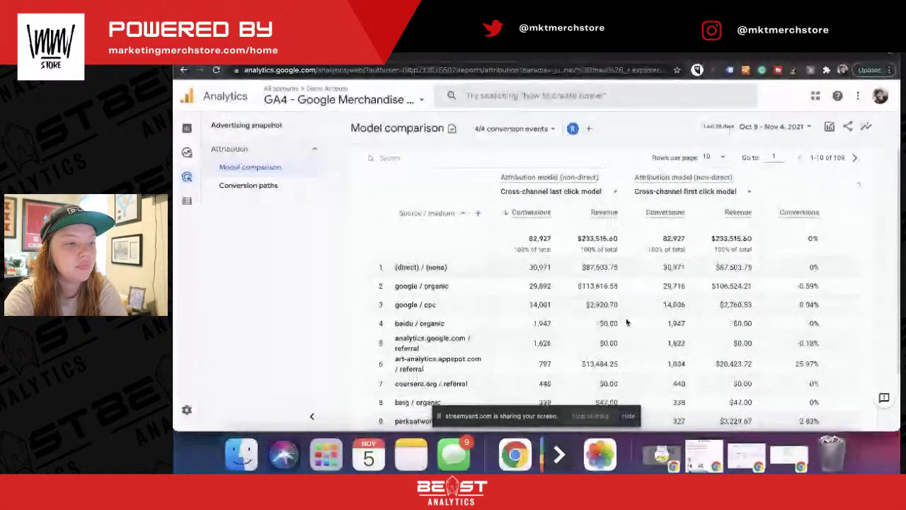
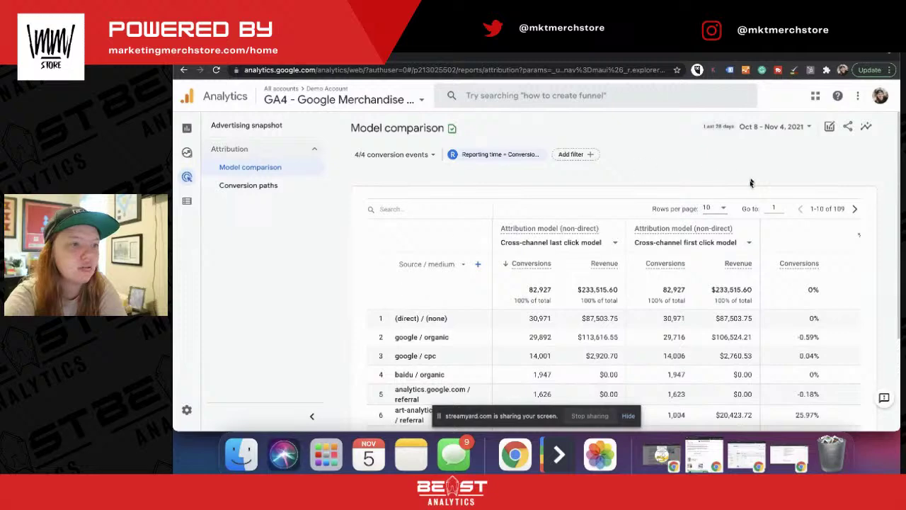
scroll(722, 274, "down", 1)
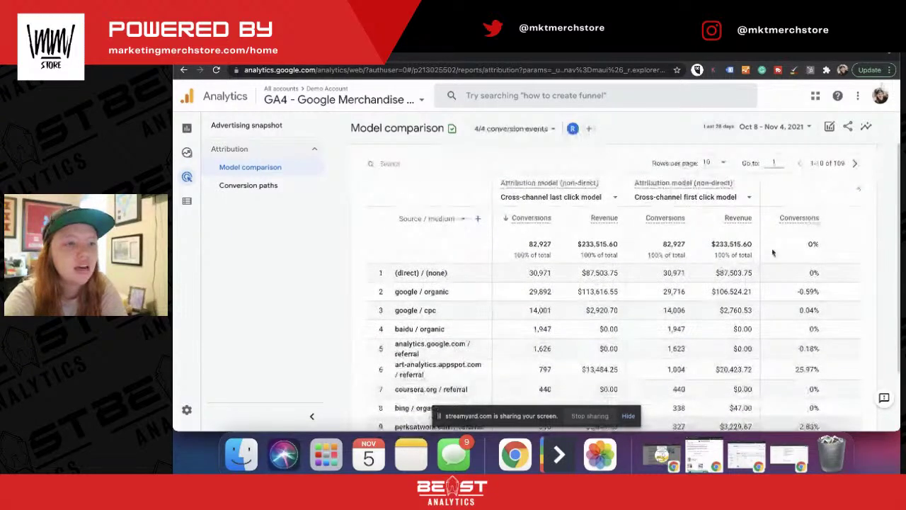
Check the Model comparison report's customization options for filters and reporting time, leaving them as they are
left_click(827, 127)
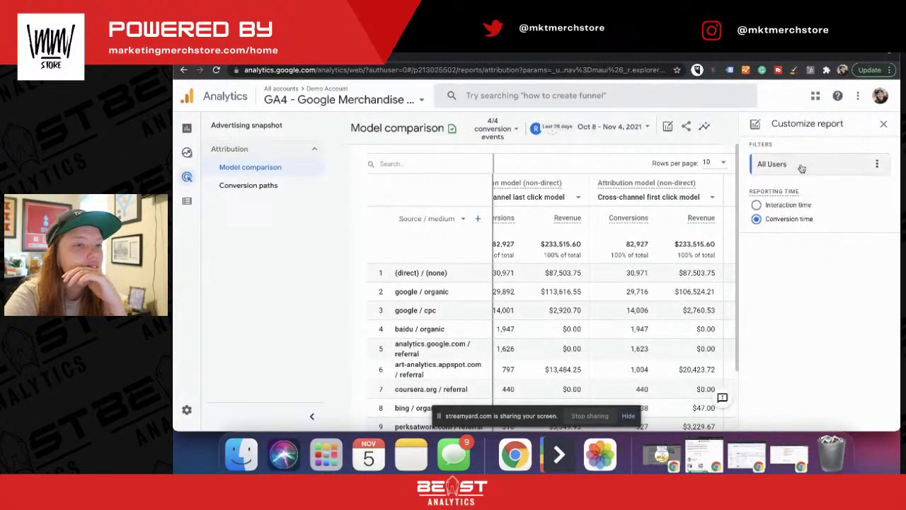
left_click(883, 125)
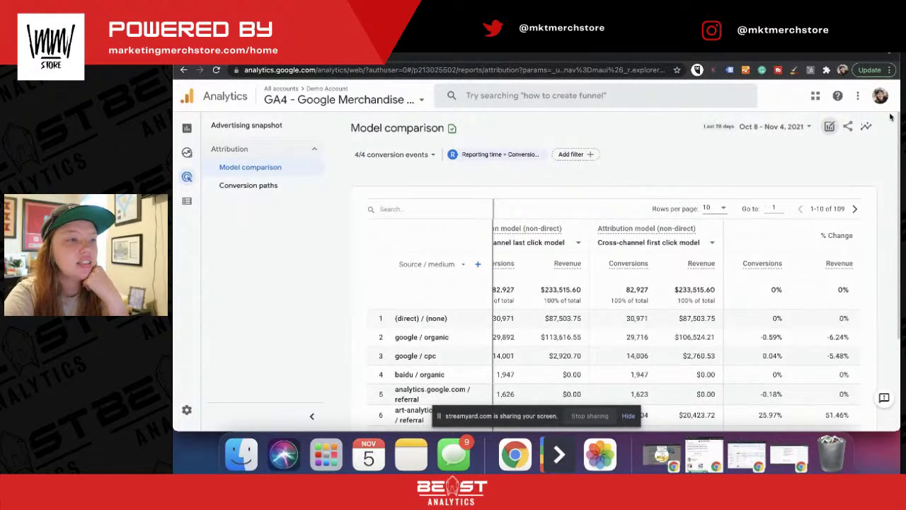
mouse_move(183, 128)
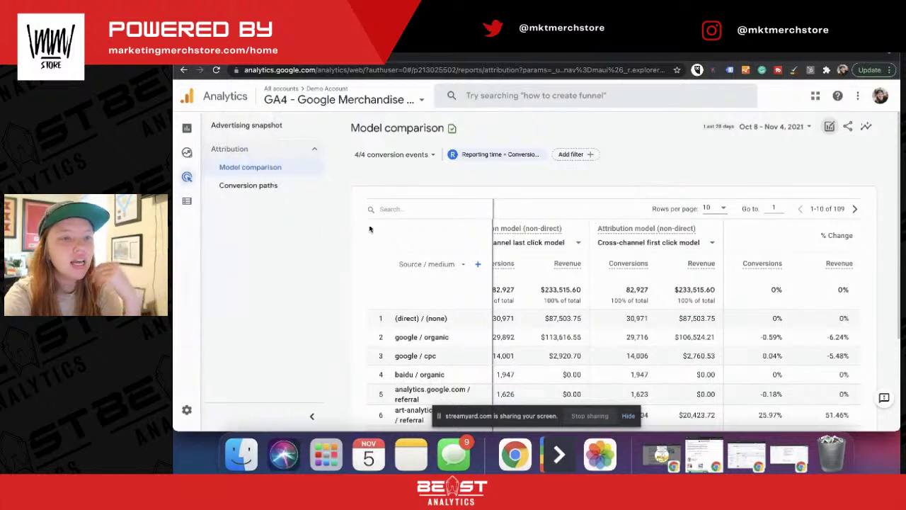
Open the Conversion paths report and examine its early, mid and late touchpoints chart and the table of channel paths
left_click(269, 186)
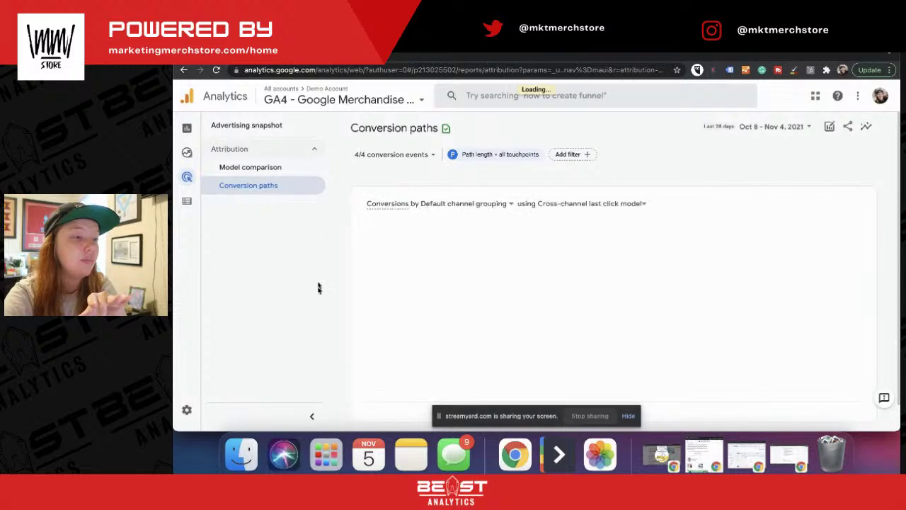
scroll(469, 323, "down", 3)
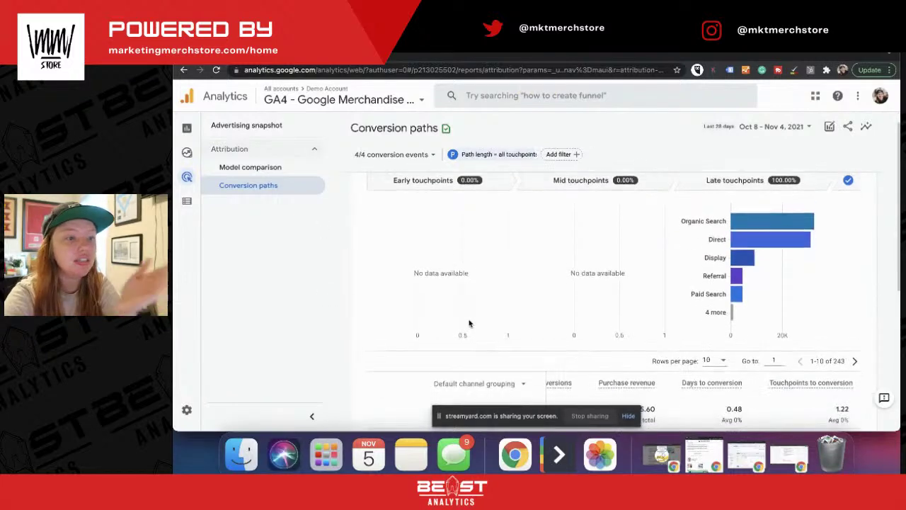
scroll(468, 324, "down", 5)
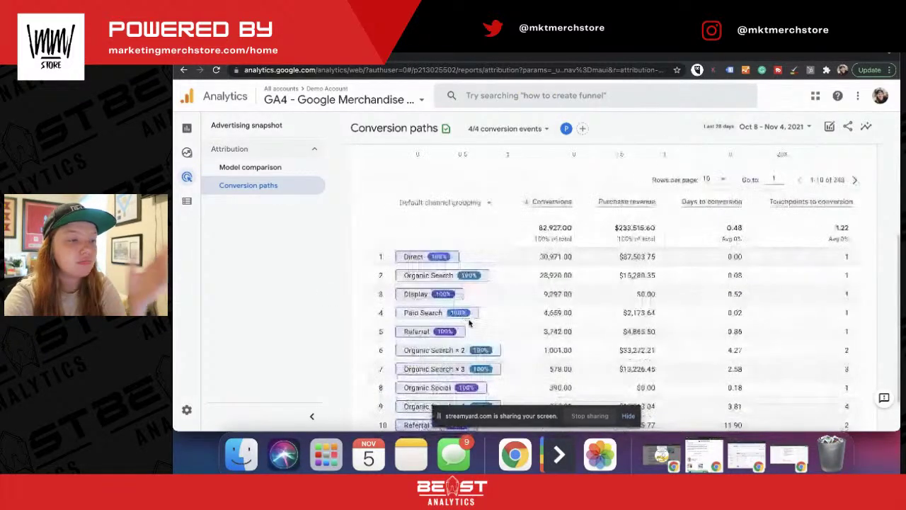
scroll(423, 249, "down", 1)
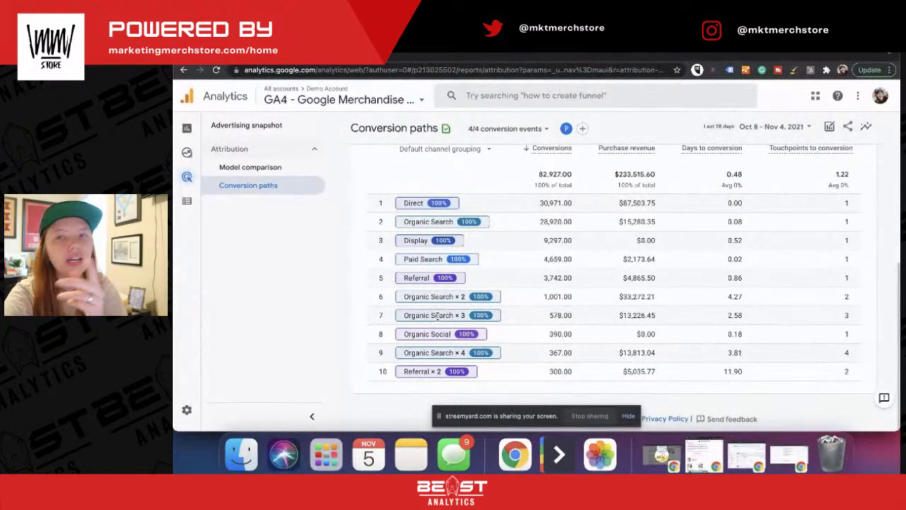
scroll(437, 316, "up", 8)
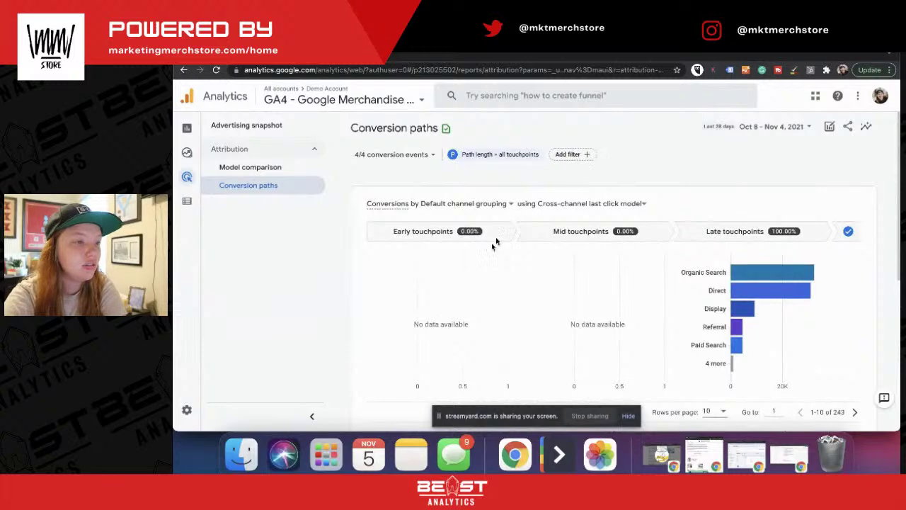
scroll(585, 182, "down", 4)
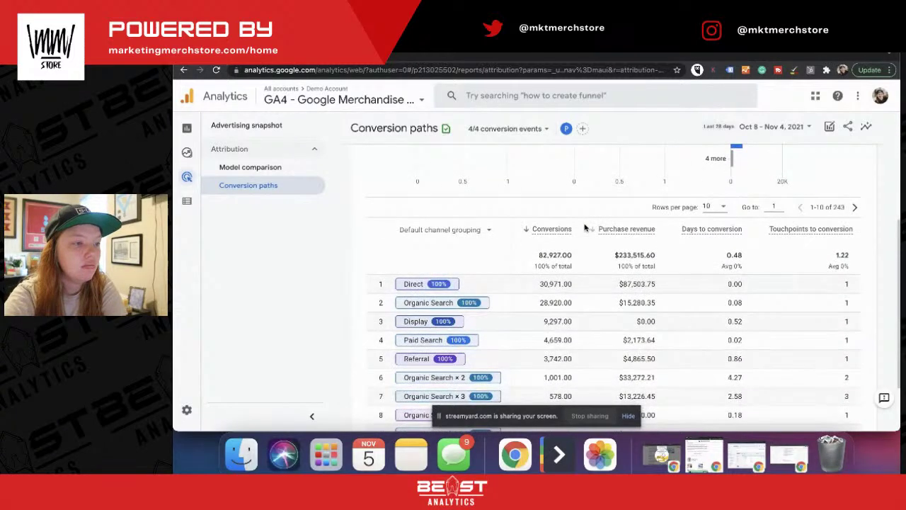
scroll(480, 366, "down", 1)
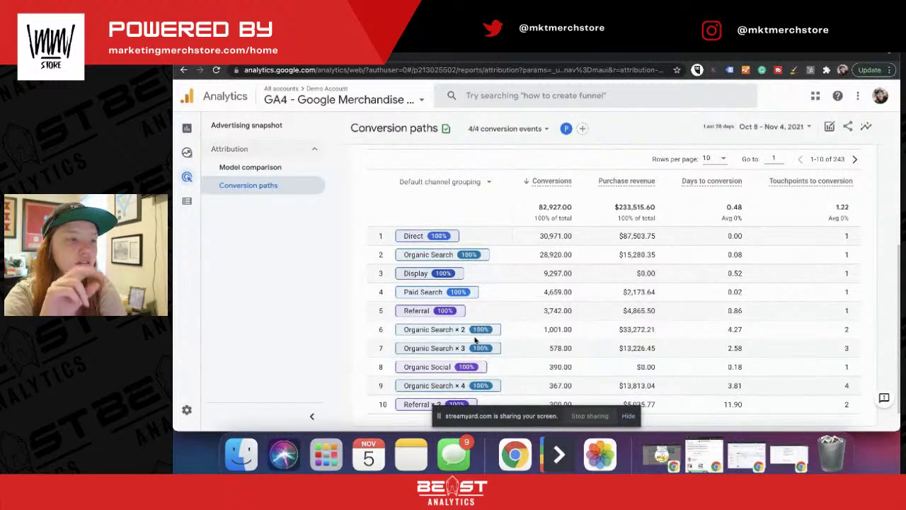
scroll(435, 304, "up", 4)
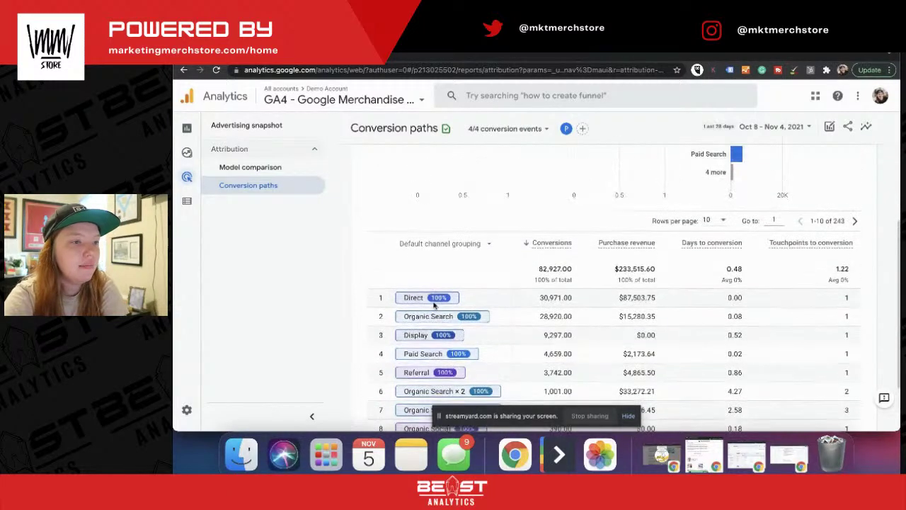
scroll(434, 306, "up", 1)
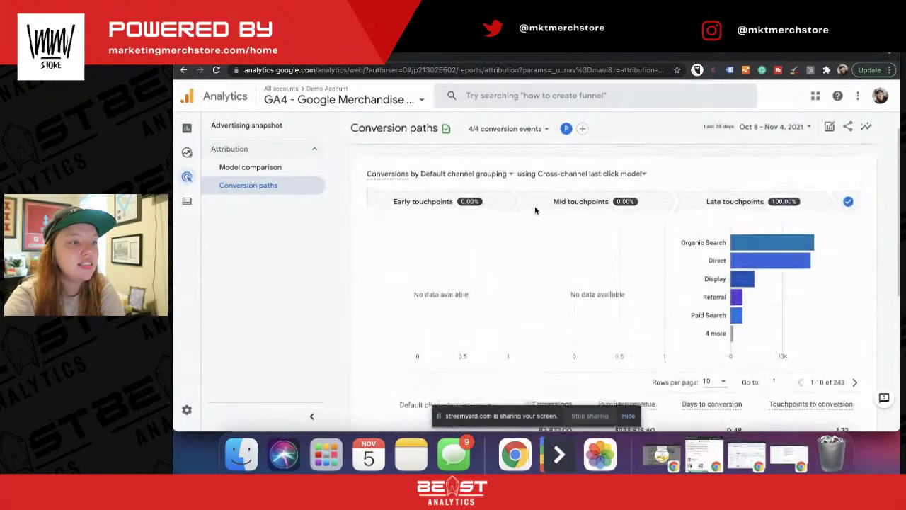
Show the touchpoint conversions by Source using the Cross-channel linear model and inspect the conversion credit of individual sources
left_click(602, 176)
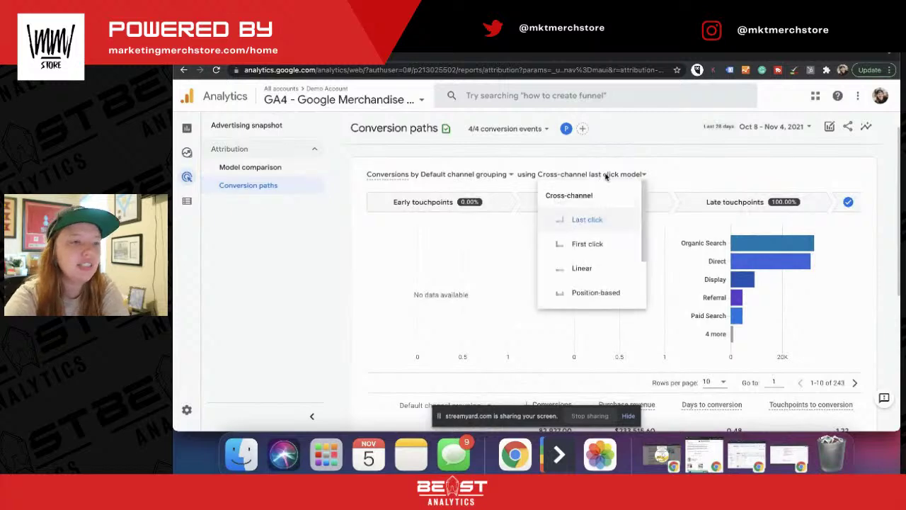
left_click(582, 271)
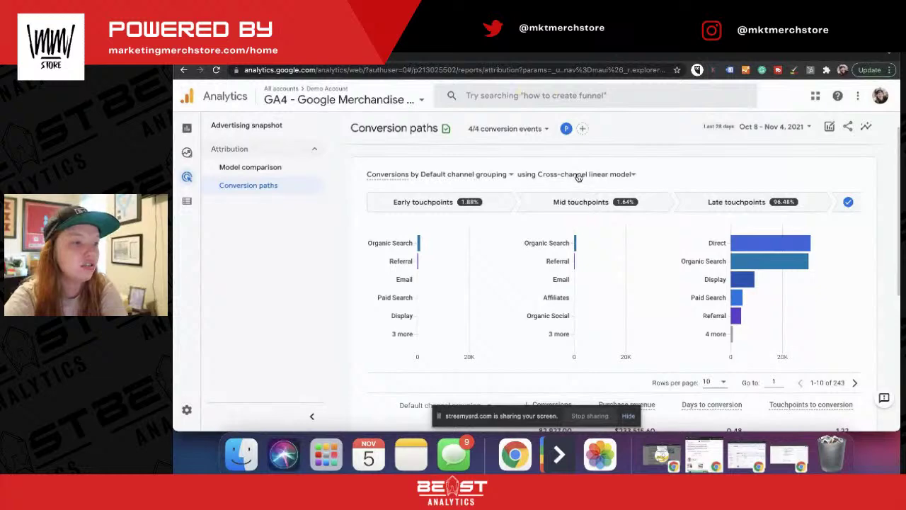
left_click(467, 174)
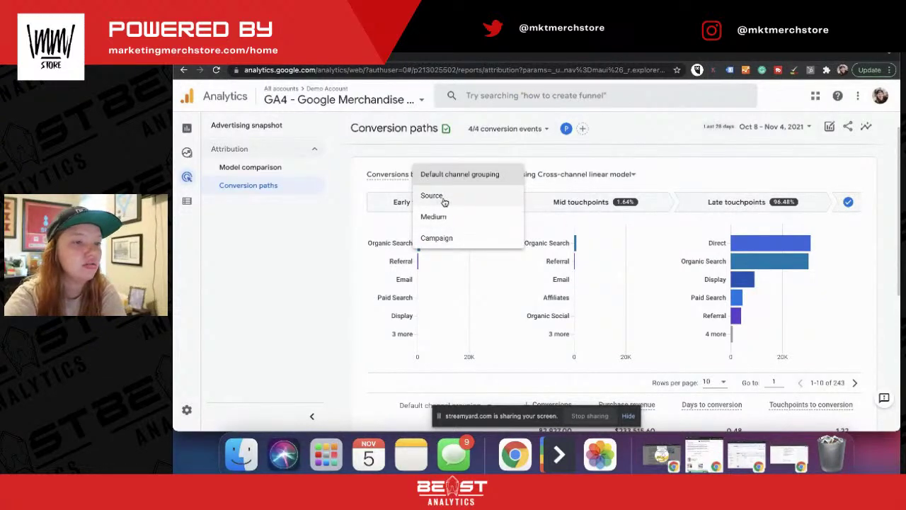
left_click(444, 199)
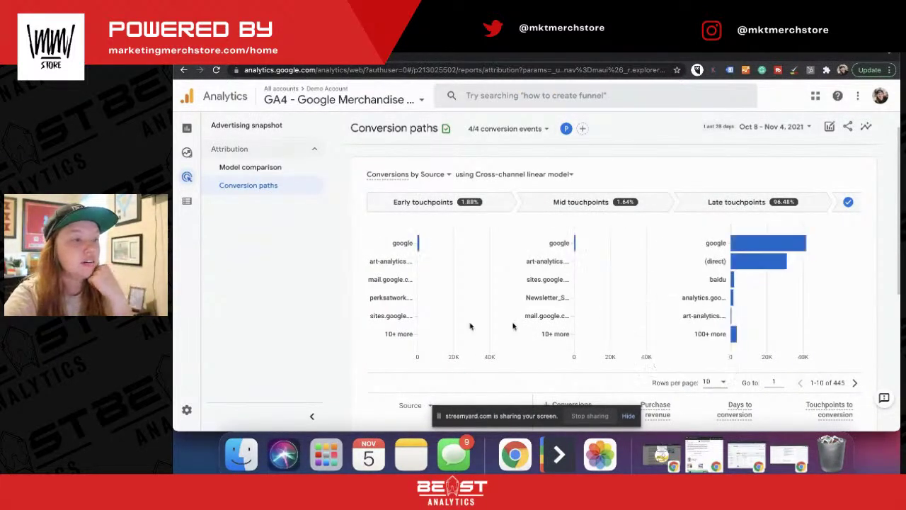
mouse_move(592, 269)
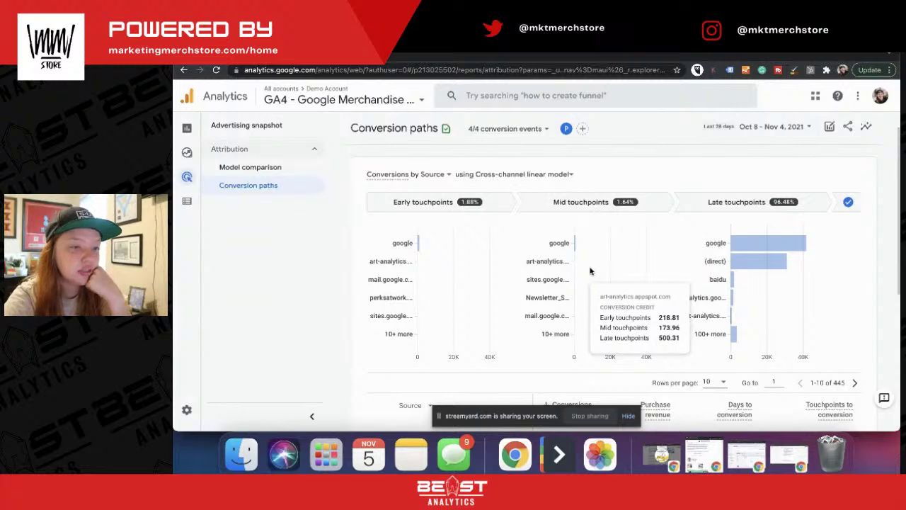
mouse_move(754, 265)
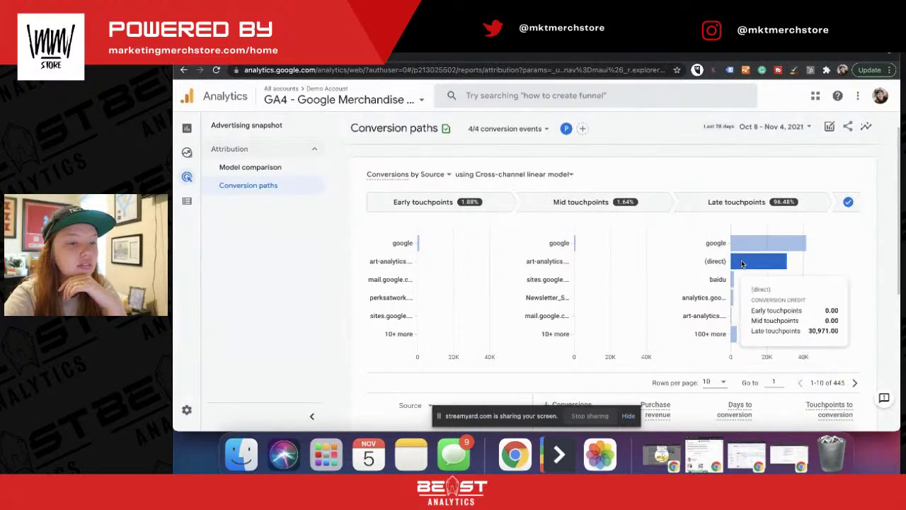
mouse_move(569, 279)
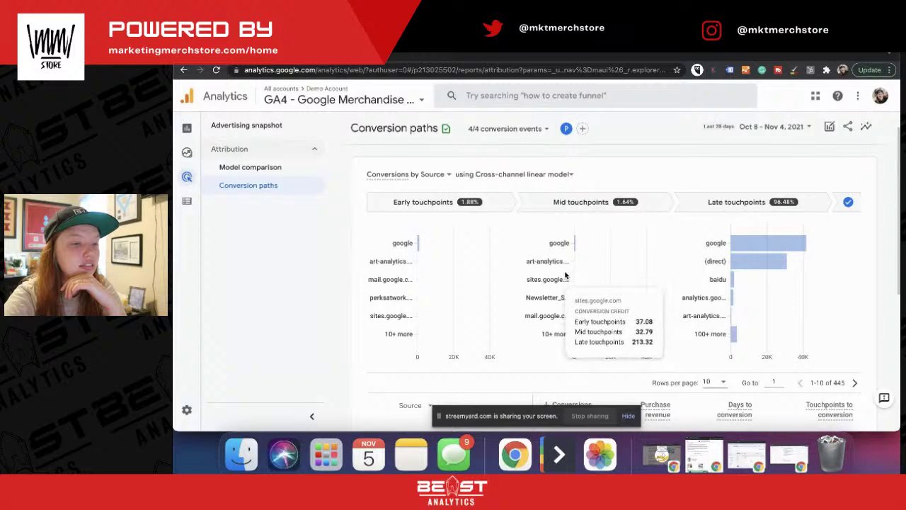
Inspect the conversion credit of individual sources, the available cross-channel attribution models and the table of source paths in the Conversion paths report
mouse_move(406, 262)
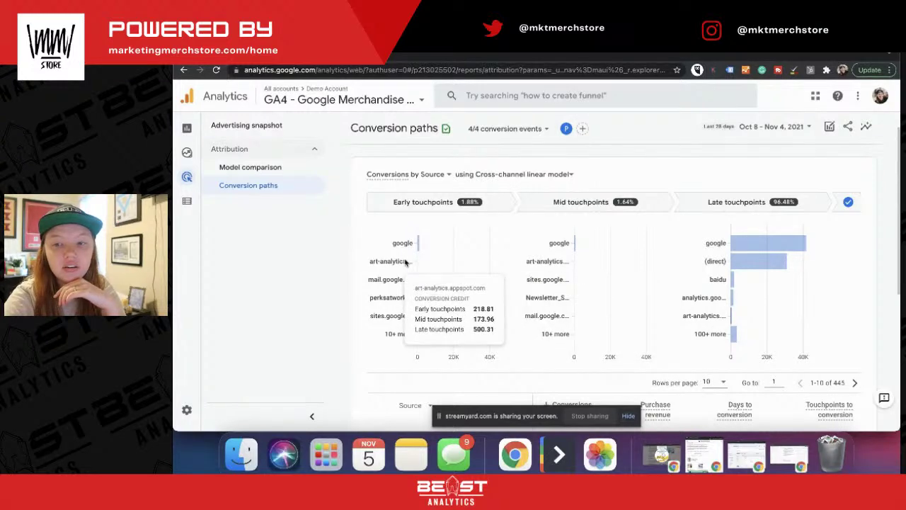
scroll(493, 321, "down", 1)
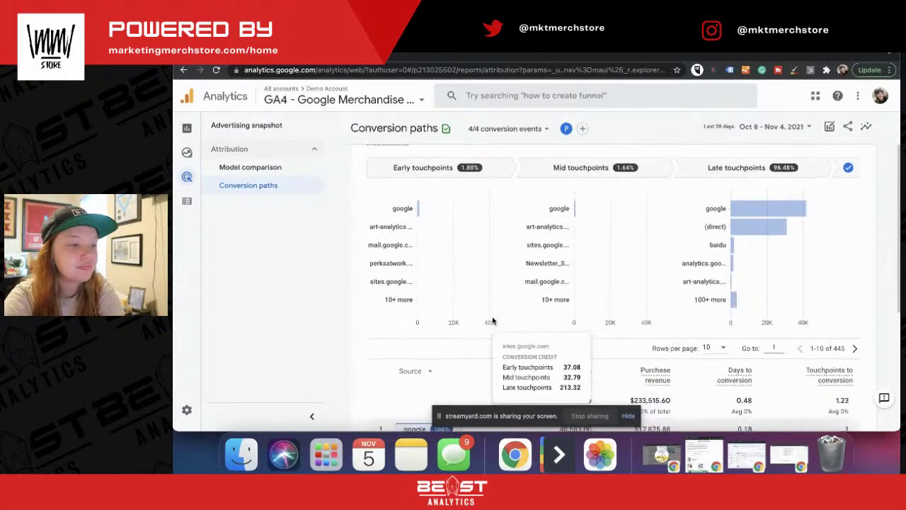
scroll(493, 321, "up", 2)
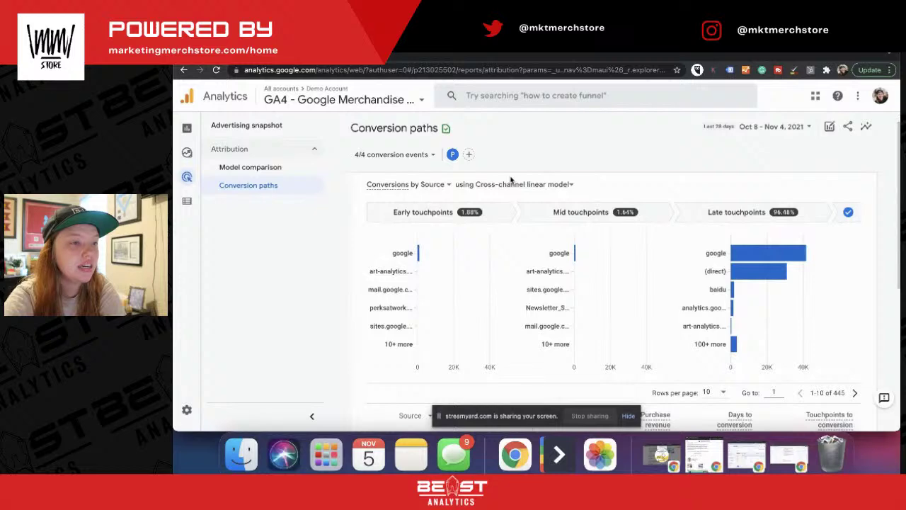
left_click(510, 185)
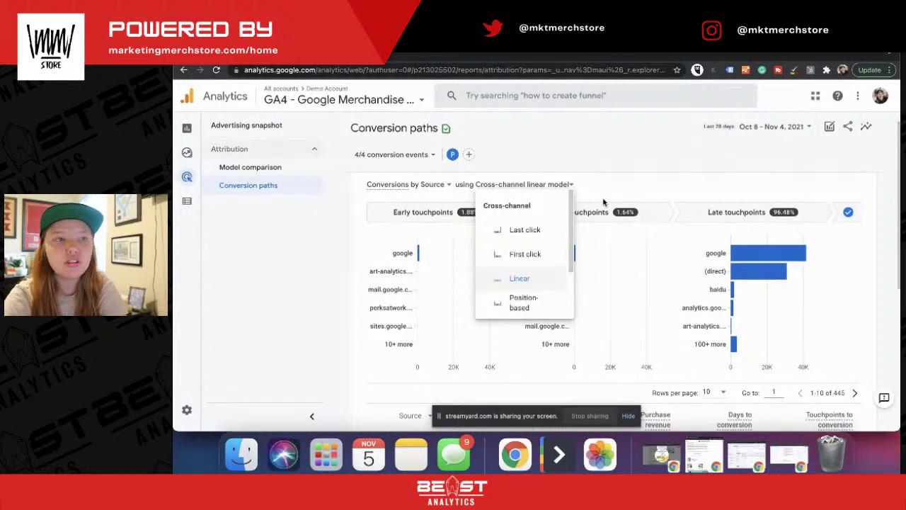
scroll(617, 193, "down", 5)
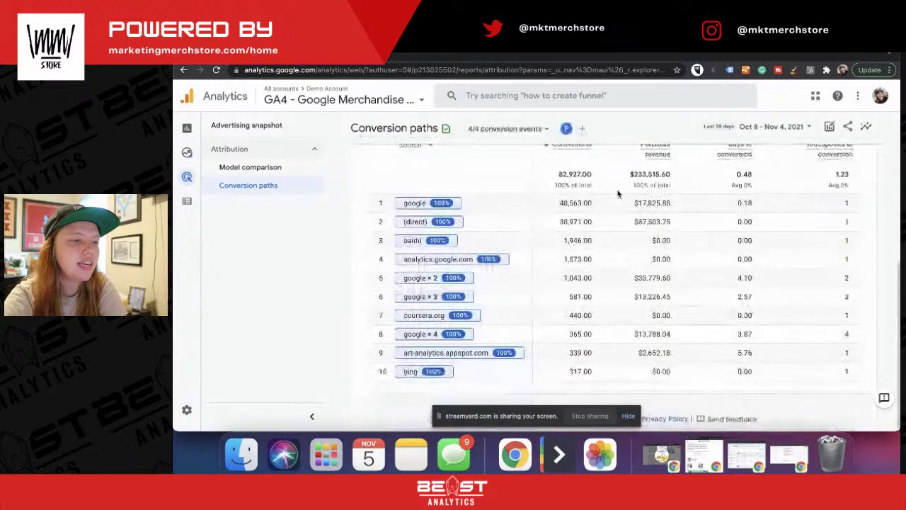
scroll(616, 253, "up", 5)
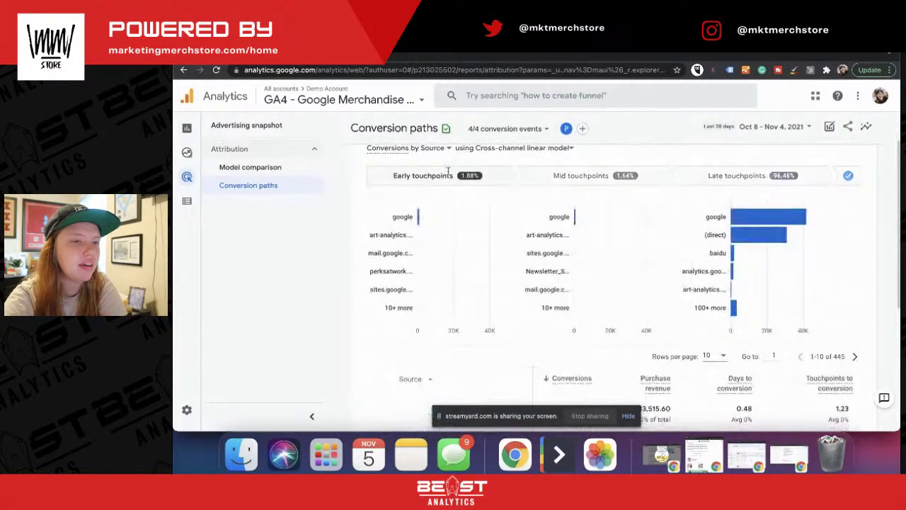
Open the Model comparison report and review its default channel grouping rows under the last click and linear models
left_click(262, 173)
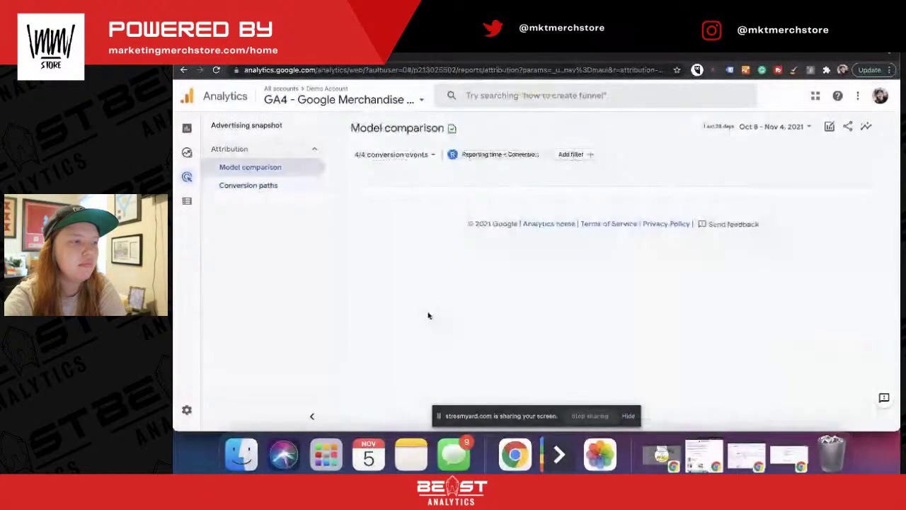
scroll(531, 318, "down", 1)
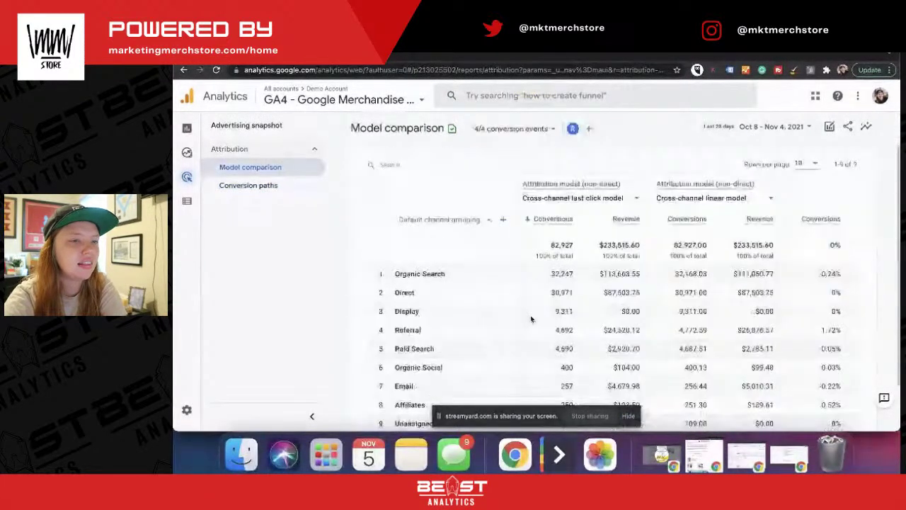
scroll(531, 319, "down", 3)
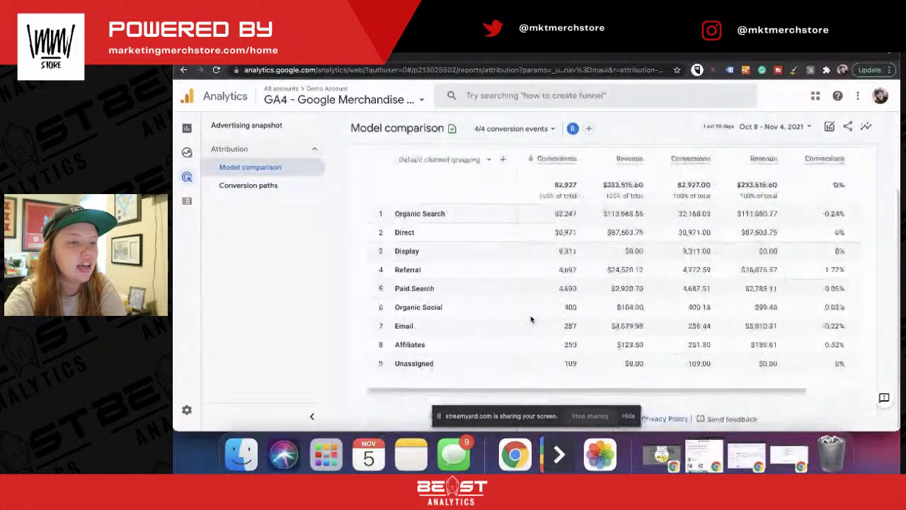
scroll(531, 319, "up", 5)
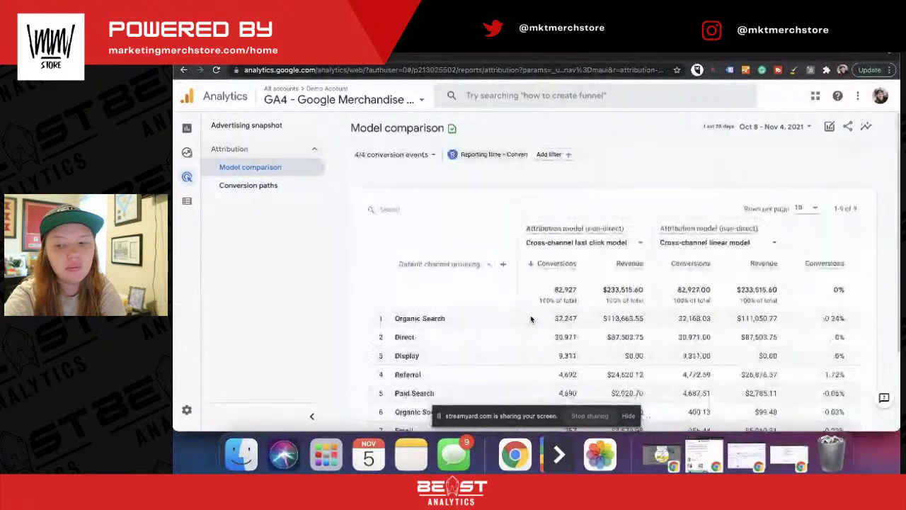
Open the Advertising snapshot and review its channel conversions chart, conversion paths summary and attribution model comparison cards
left_click(263, 126)
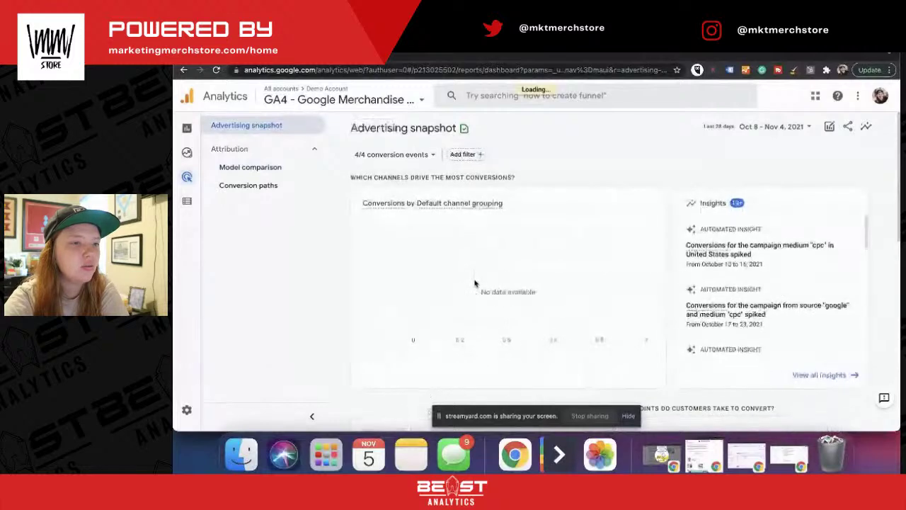
scroll(474, 283, "down", 10)
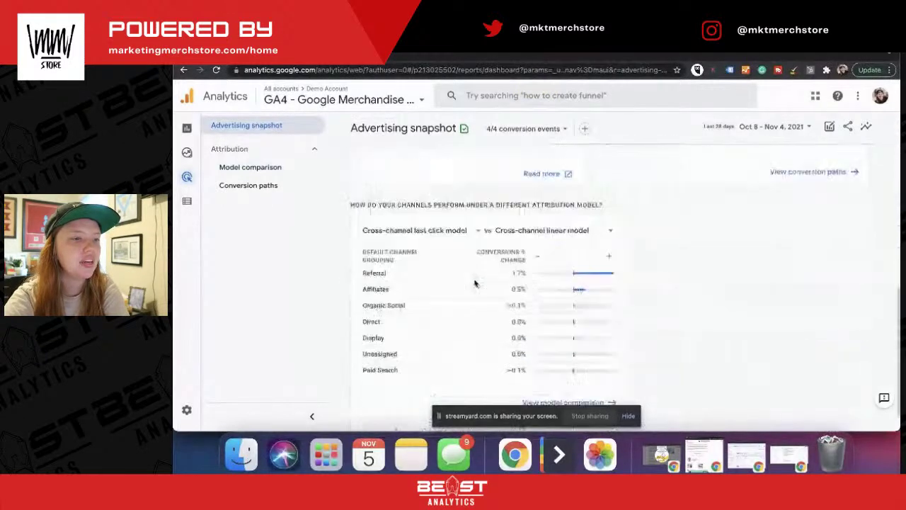
scroll(474, 283, "down", 1)
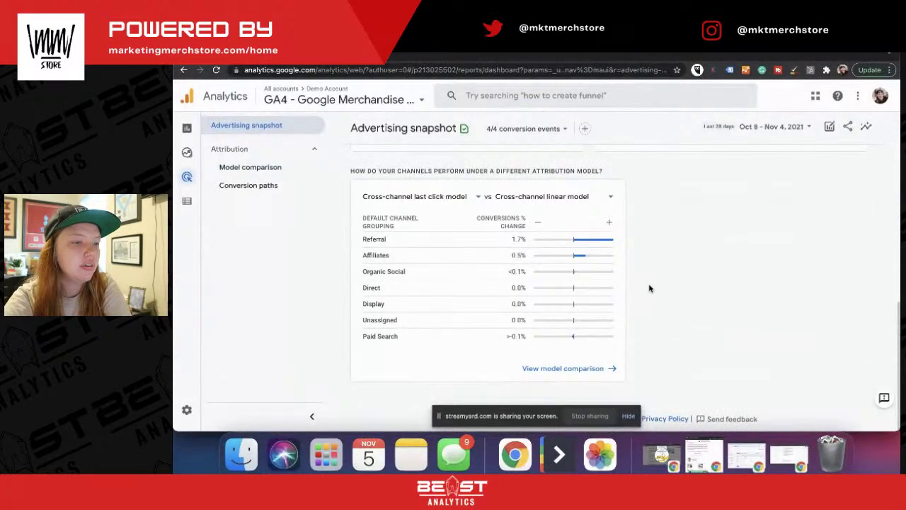
scroll(650, 288, "up", 3)
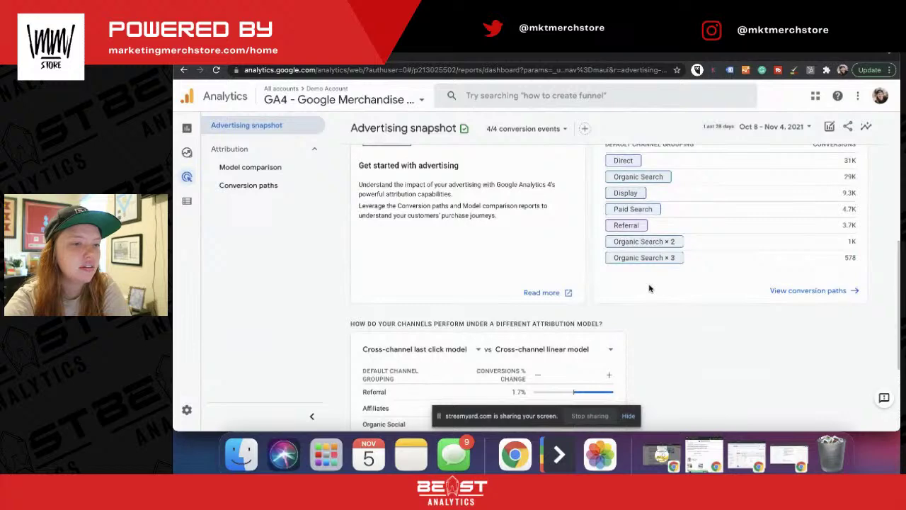
scroll(742, 305, "up", 10)
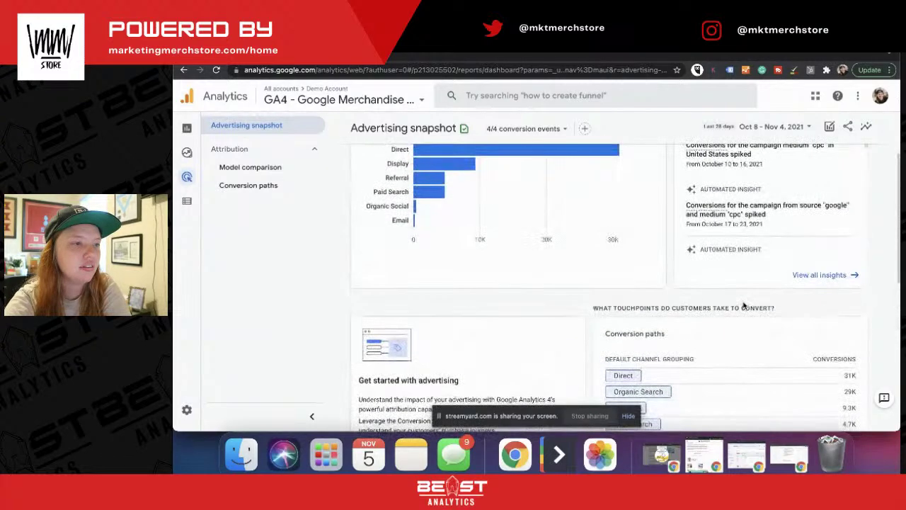
scroll(743, 306, "up", 1)
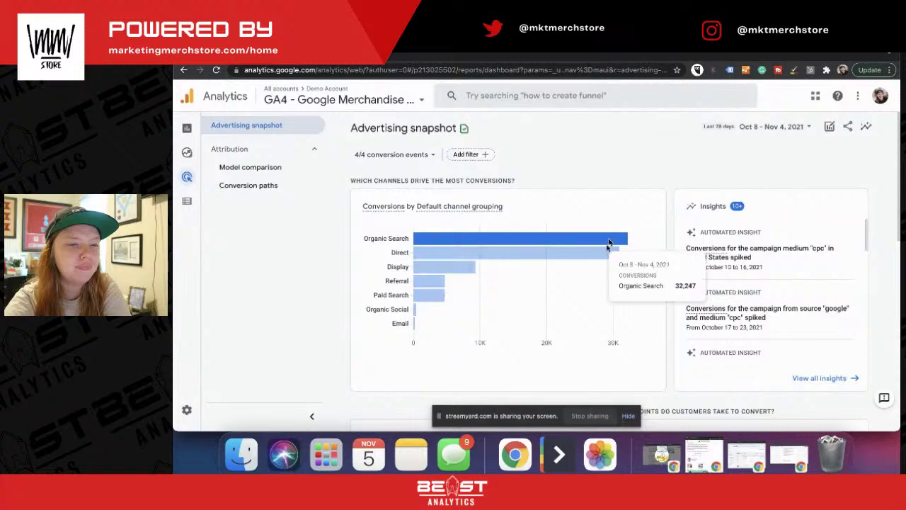
scroll(618, 285, "down", 6)
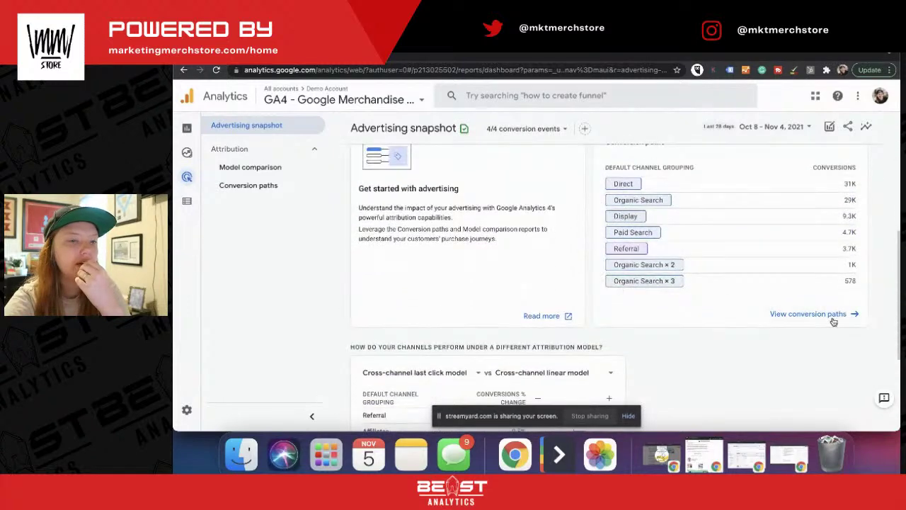
Open the full Conversion paths report from the snapshot's conversion paths card and examine the default channel grouping table
left_click(829, 317)
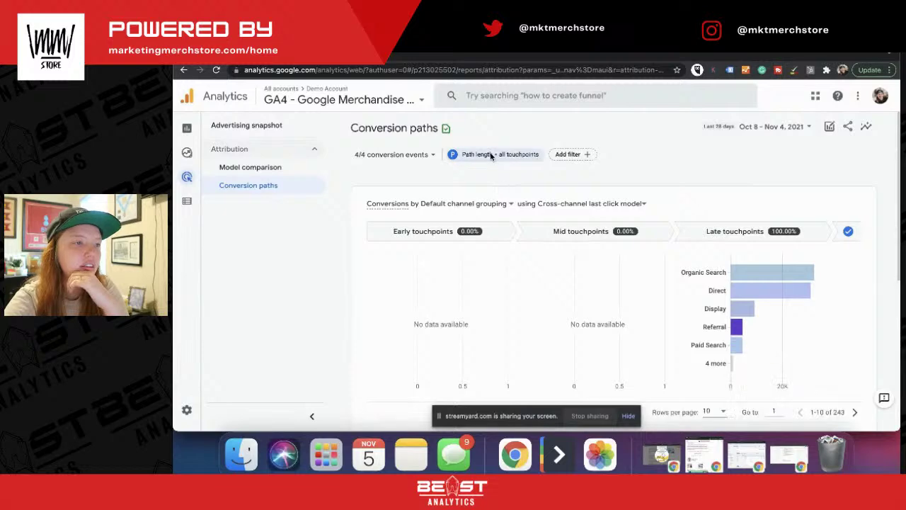
scroll(481, 274, "down", 5)
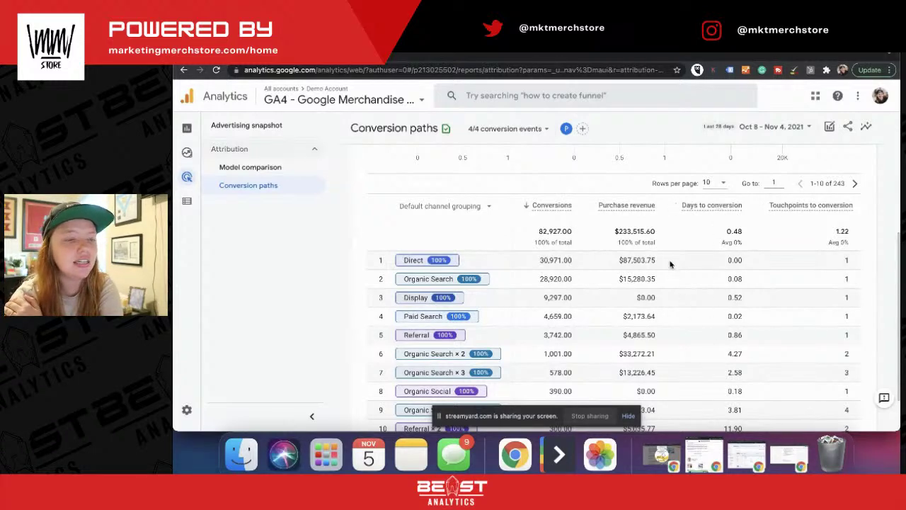
scroll(701, 305, "down", 1)
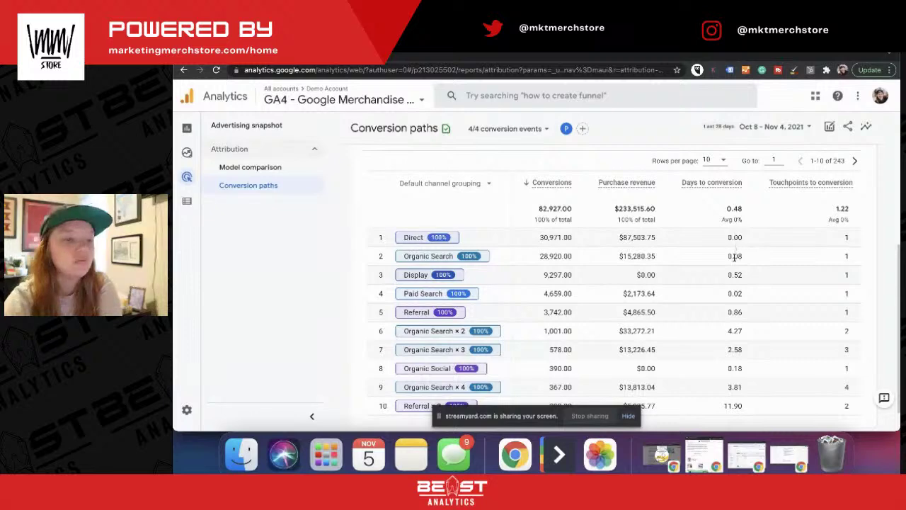
scroll(733, 271, "down", 1)
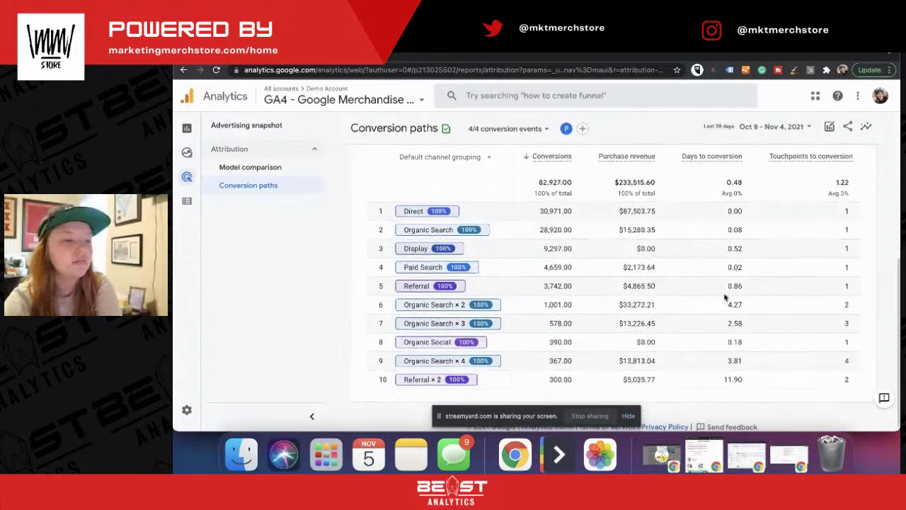
Examine the days to conversion for the Organic Search × 2 and Organic Search × 3 paths, dismissing the product feedback prompt
left_click_drag(756, 304, 703, 305)
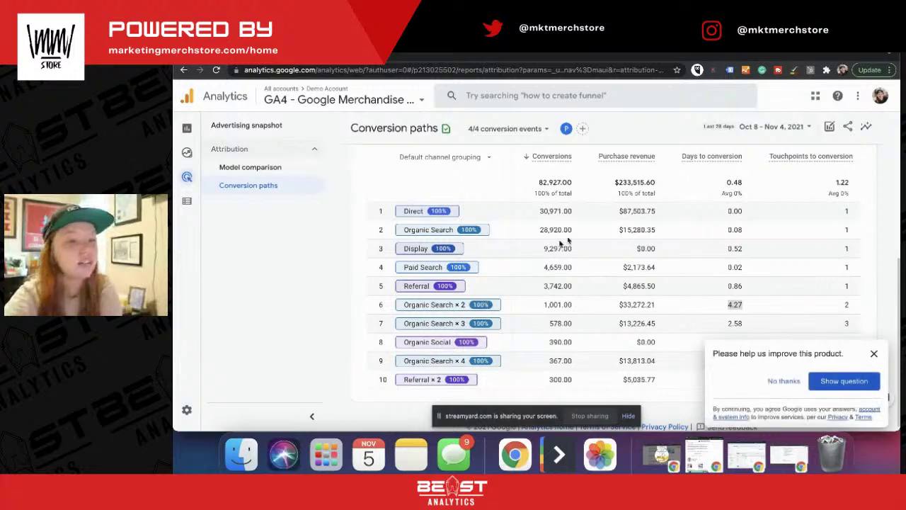
left_click(728, 306)
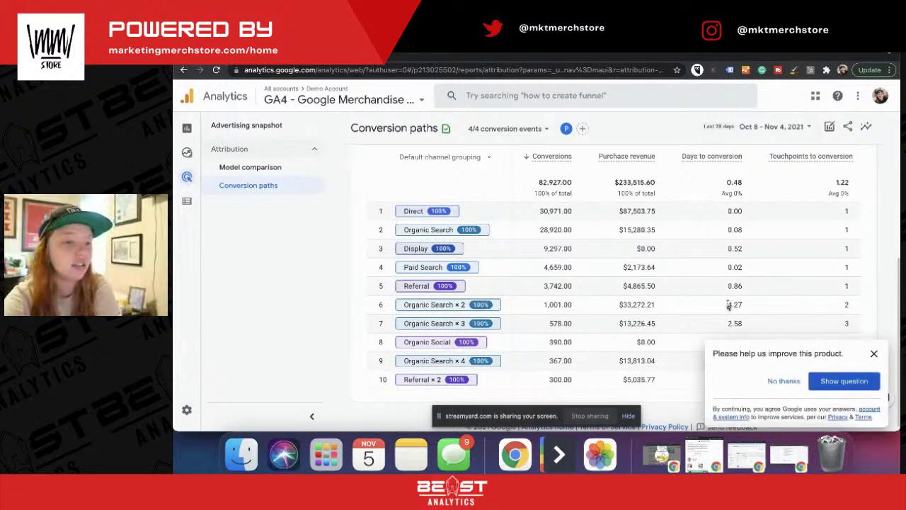
left_click(874, 353)
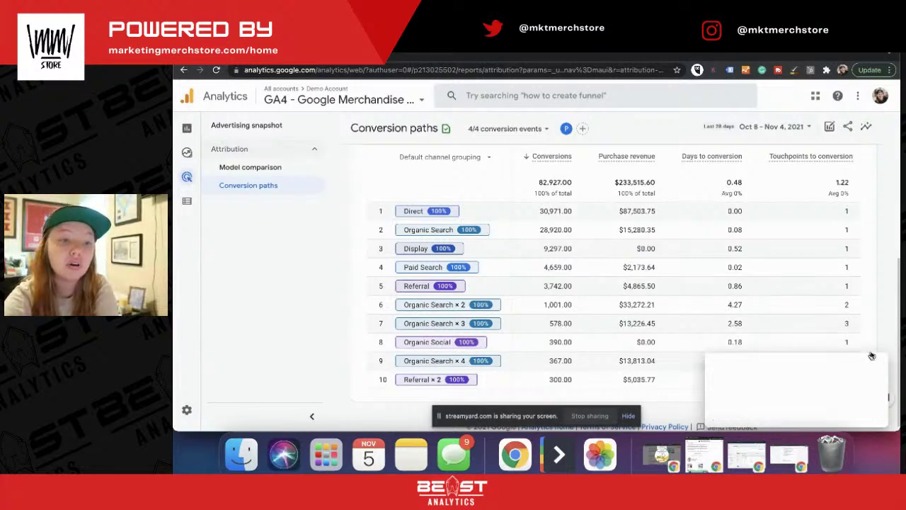
double_click(729, 323)
left_click(715, 323)
scroll(714, 324, "down", 1)
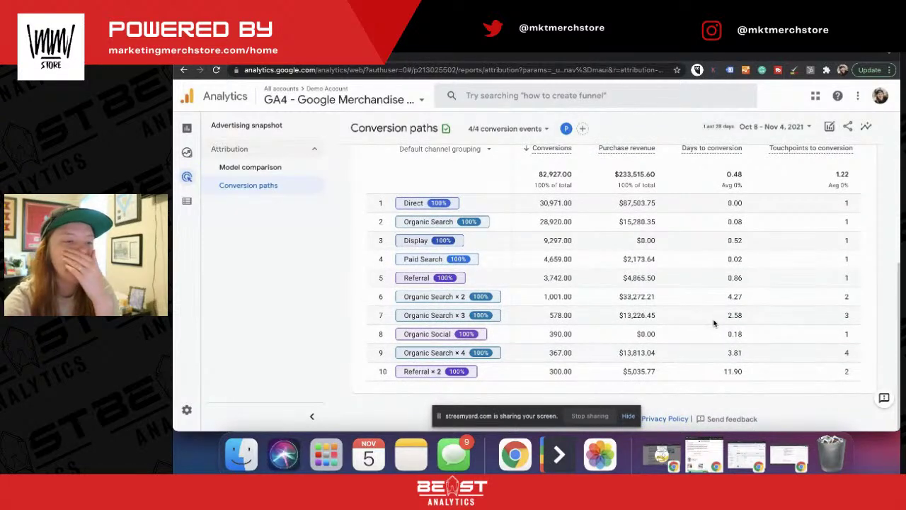
Review the touchpoints to conversion and the early, mid and late touchpoints chart, and return to the Model comparison report
scroll(715, 323, "up", 1)
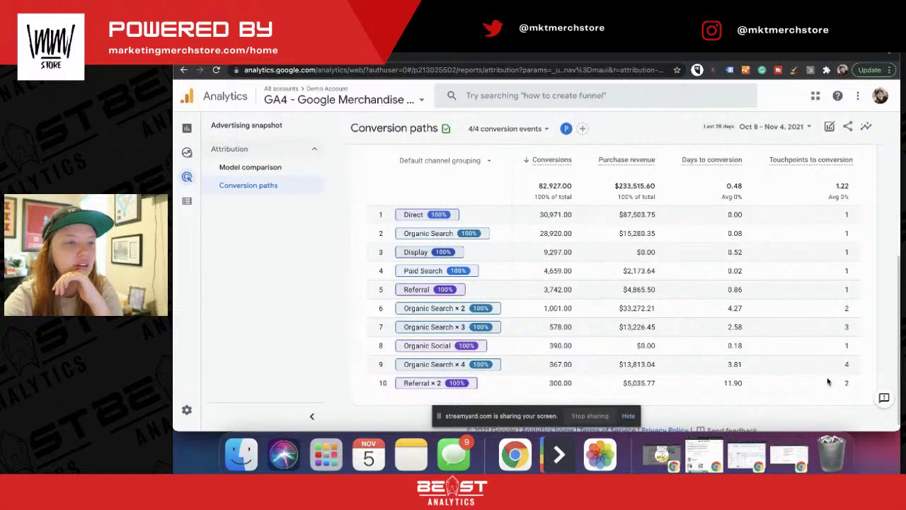
scroll(622, 319, "up", 3)
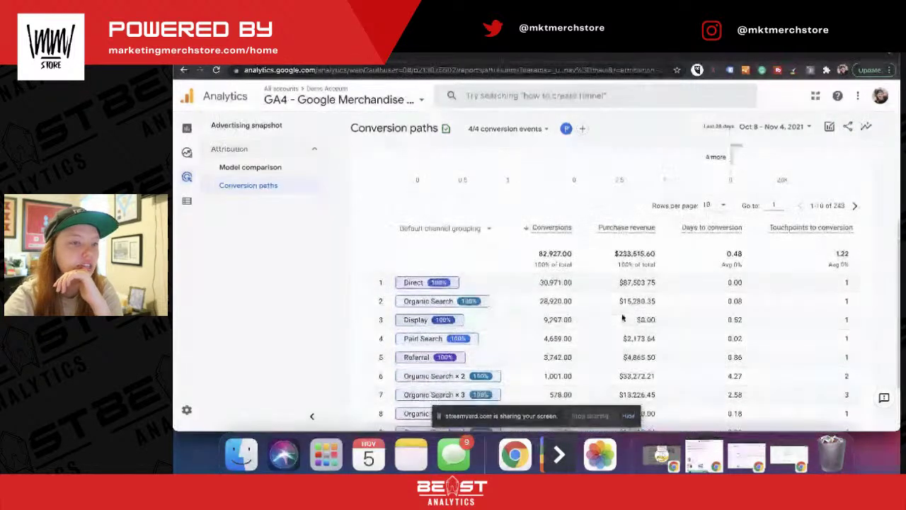
scroll(623, 318, "up", 5)
scroll(623, 318, "down", 2)
scroll(622, 318, "up", 2)
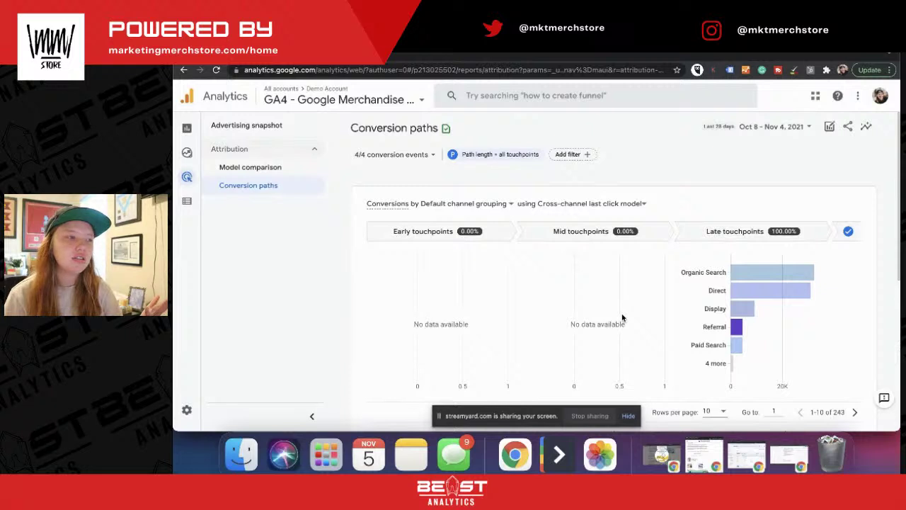
mouse_move(231, 167)
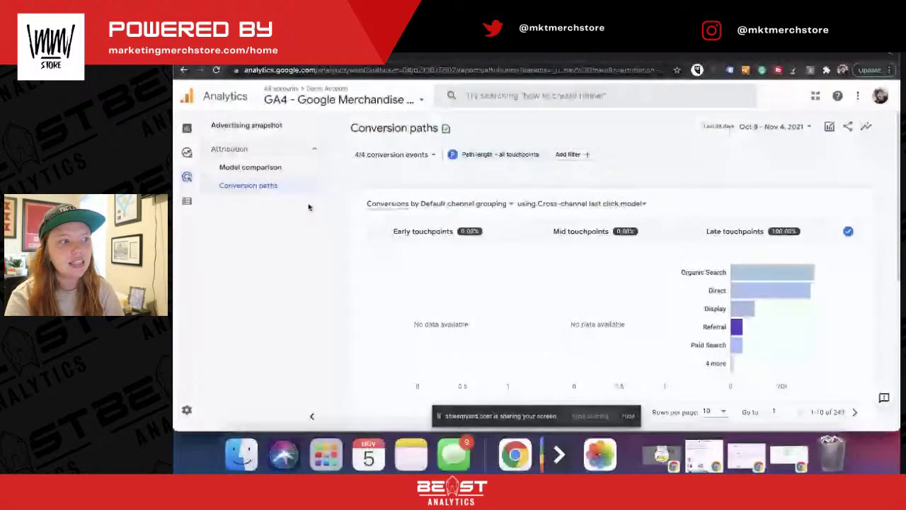
left_click(301, 167)
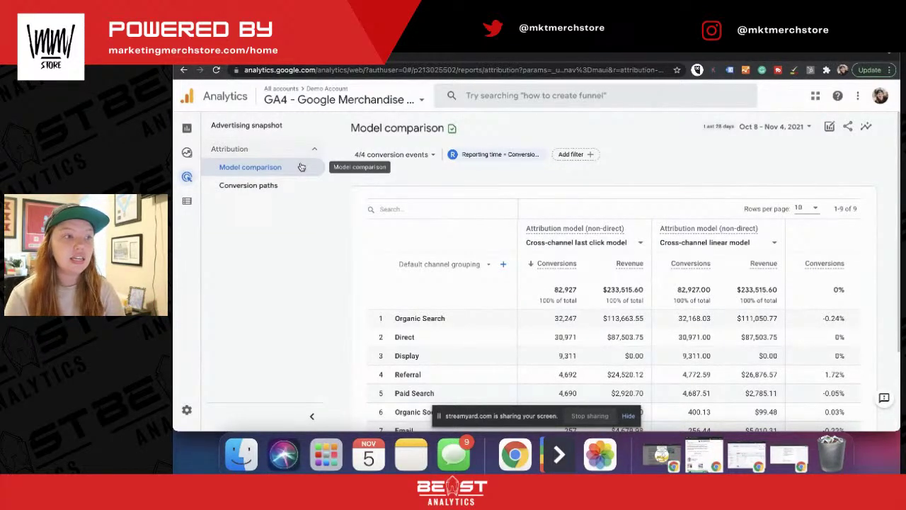
Leave the analytics reports for marketingmerchstore.com and look over the store's home page
left_click(327, 71)
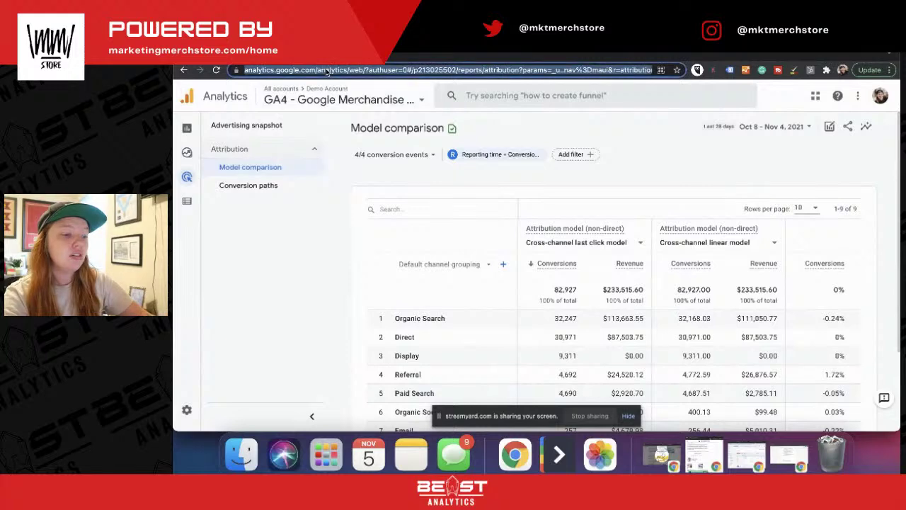
type("mark")
key("Return")
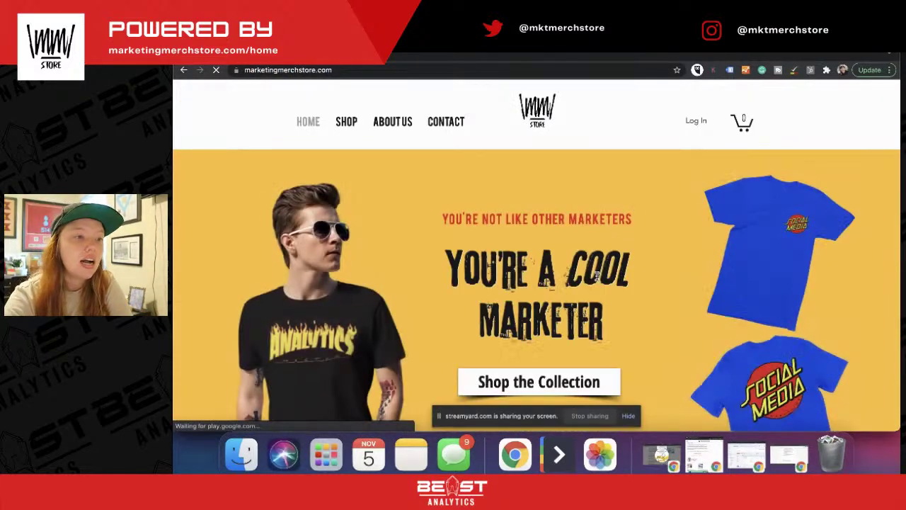
scroll(599, 278, "down", 2)
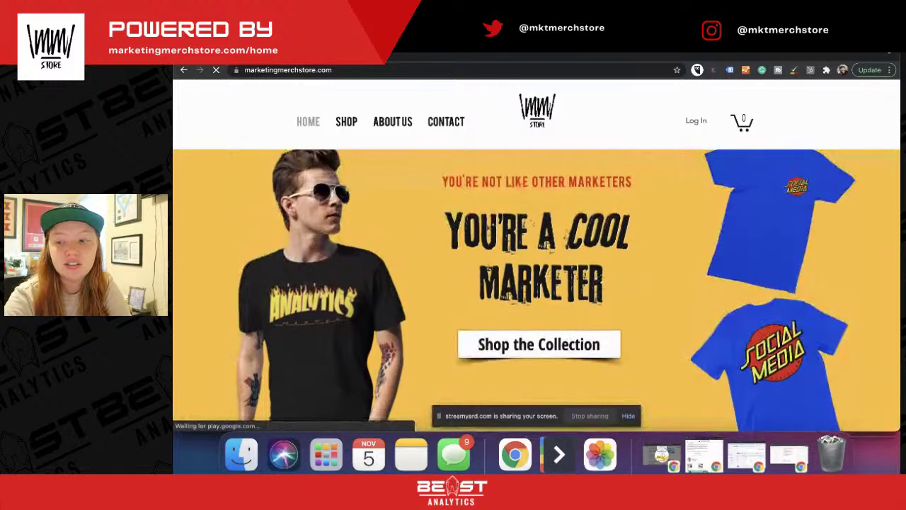